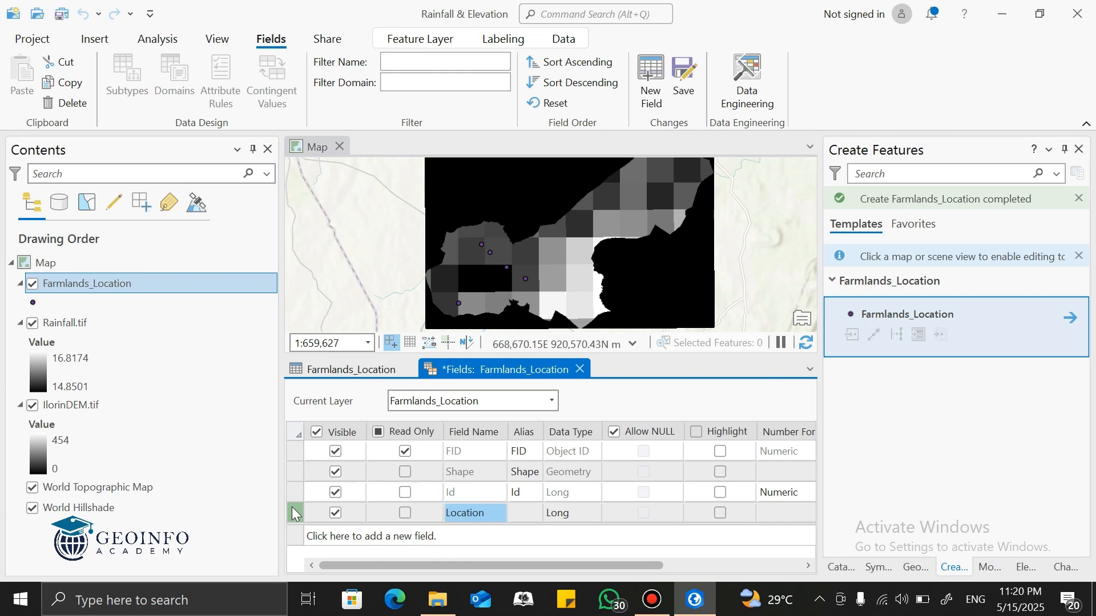
# Save the new Location field and try to enter "OKe Odo" as the first record's location in the Farmlands_Location attribute table
pyautogui.click(340, 482)
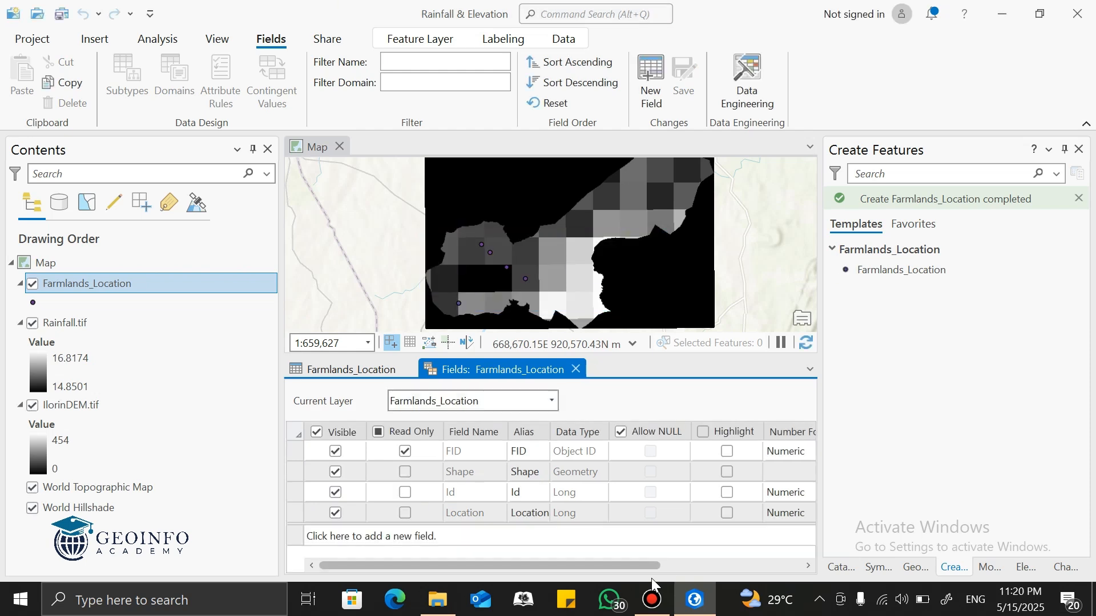
pyautogui.click(354, 369)
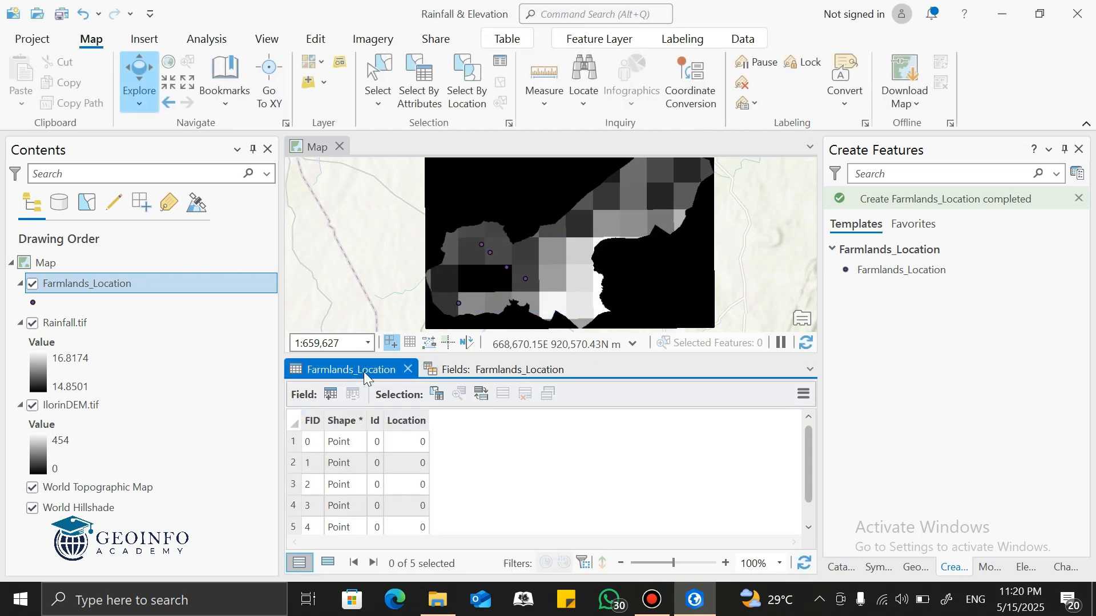
pyautogui.click(419, 442)
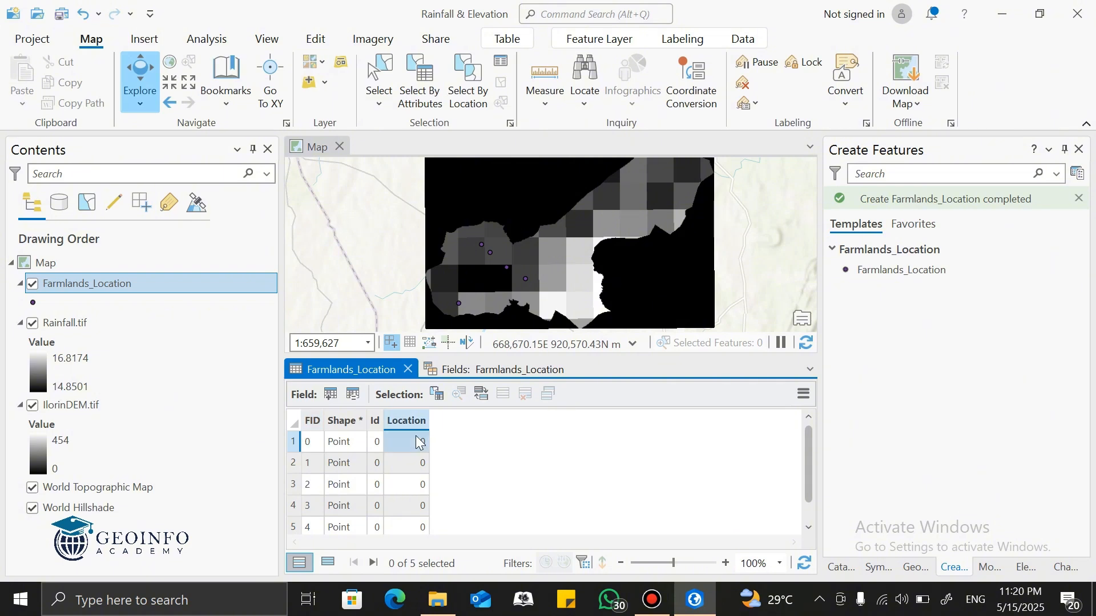
pyautogui.click(417, 438)
pyautogui.press('BackSpace')
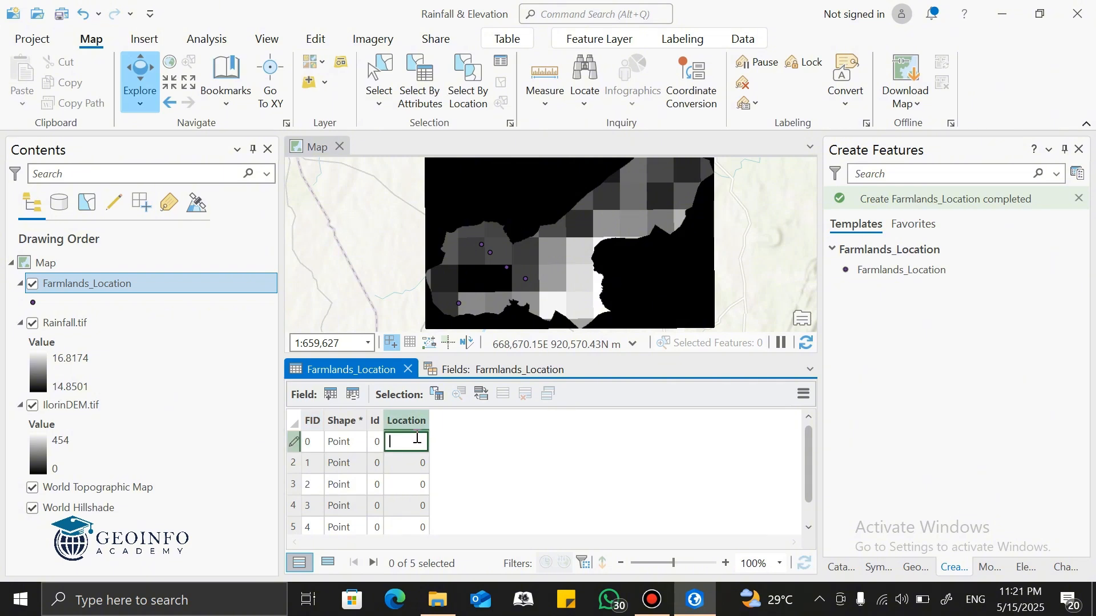
pyautogui.write('OKe Odo')
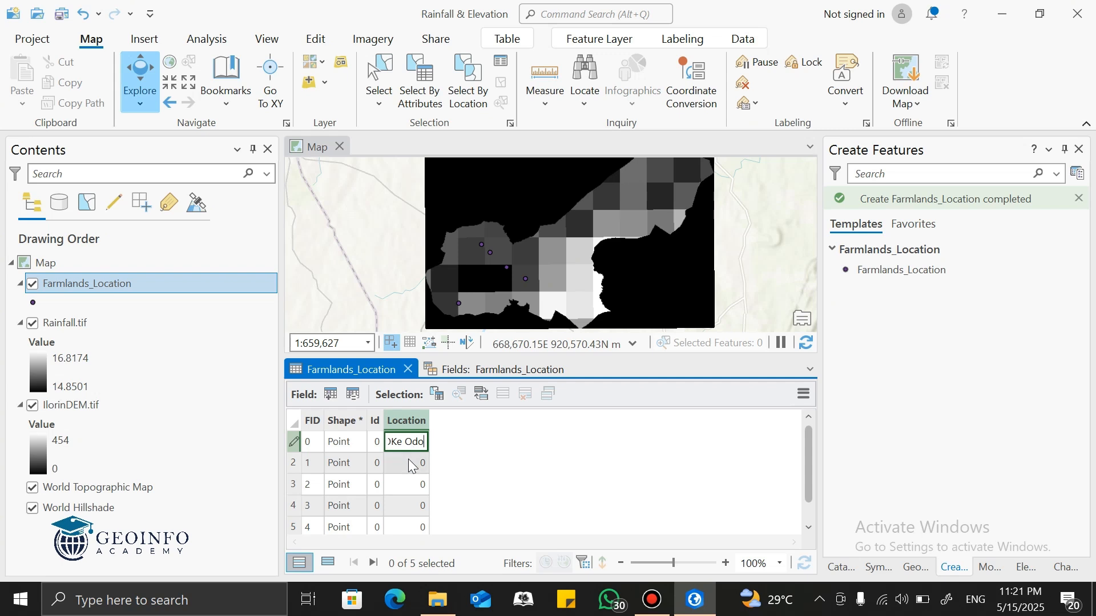
pyautogui.click(411, 466)
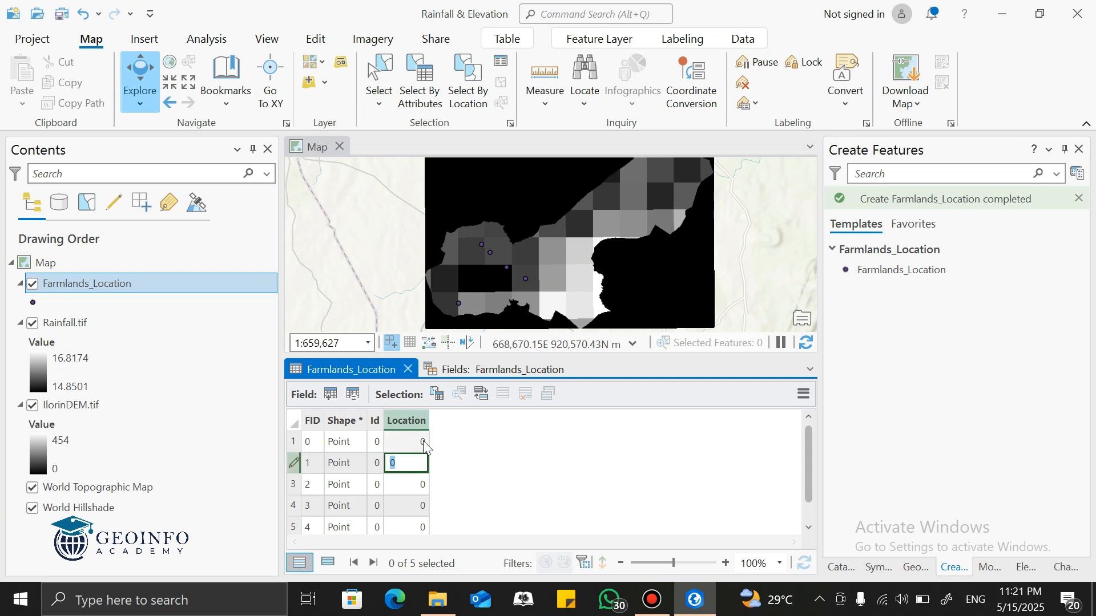
# Try to change the saved Location field's data type in the Farmlands_Location fields view, switching its visibility off and on
pyautogui.click(481, 369)
pyautogui.click(582, 517)
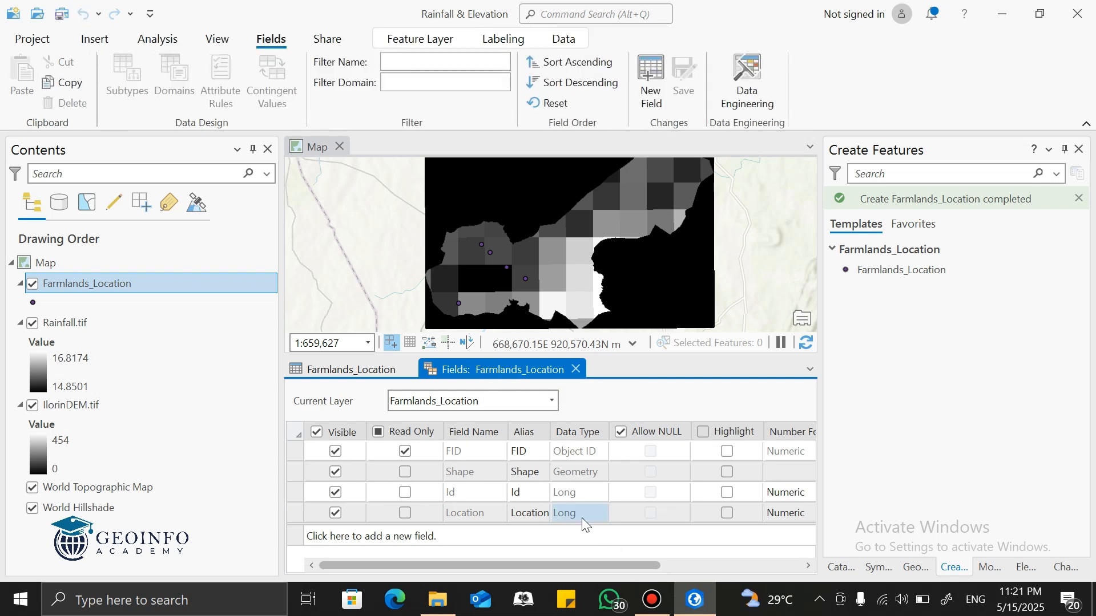
pyautogui.click(335, 513)
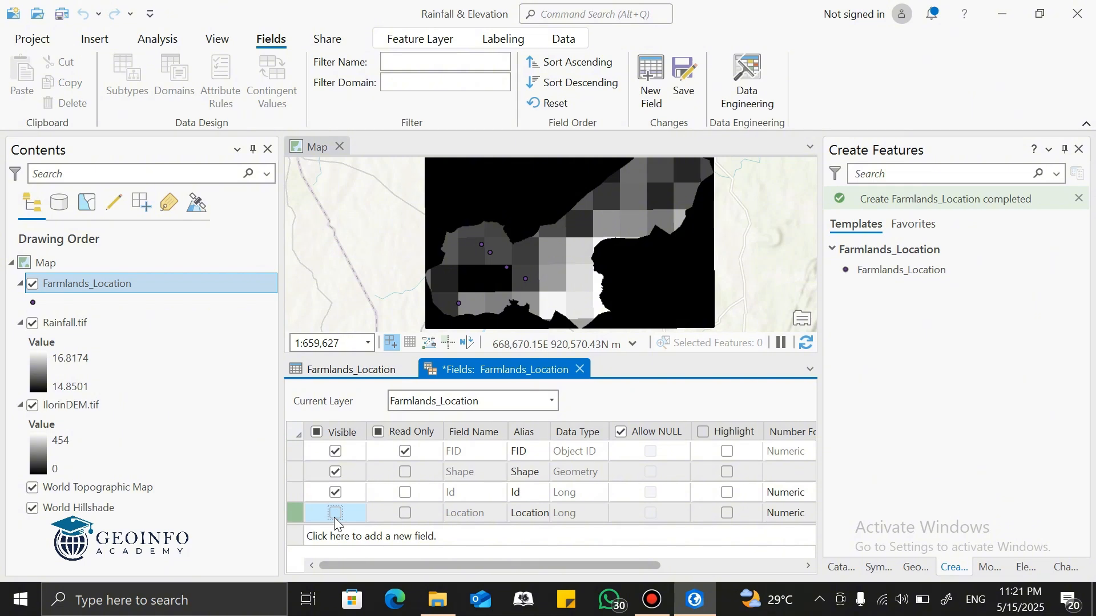
pyautogui.click(335, 515)
pyautogui.click(596, 509)
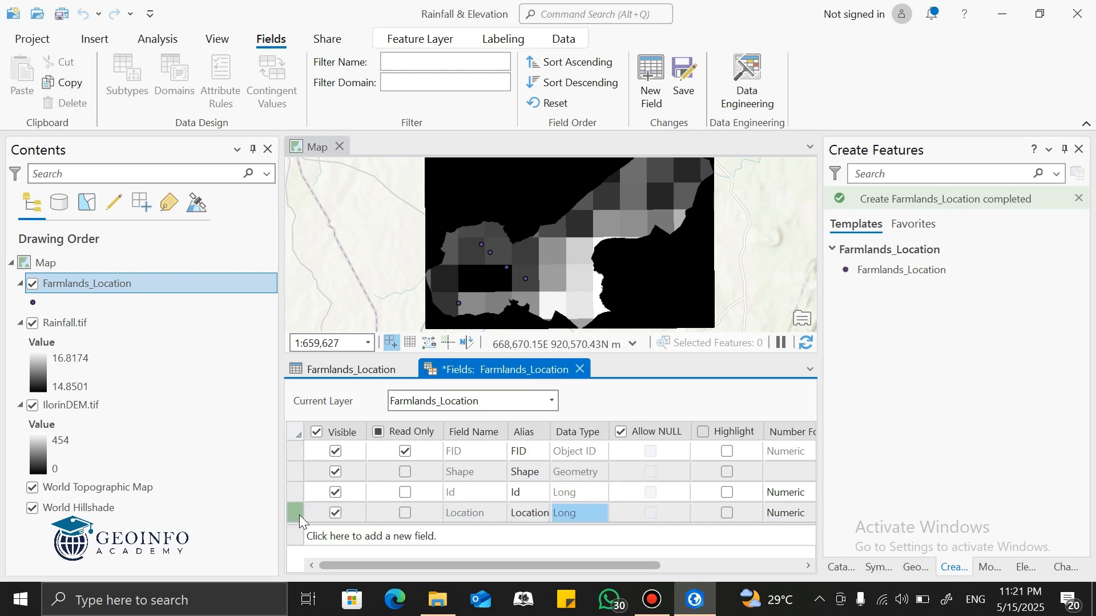
pyautogui.click(331, 517)
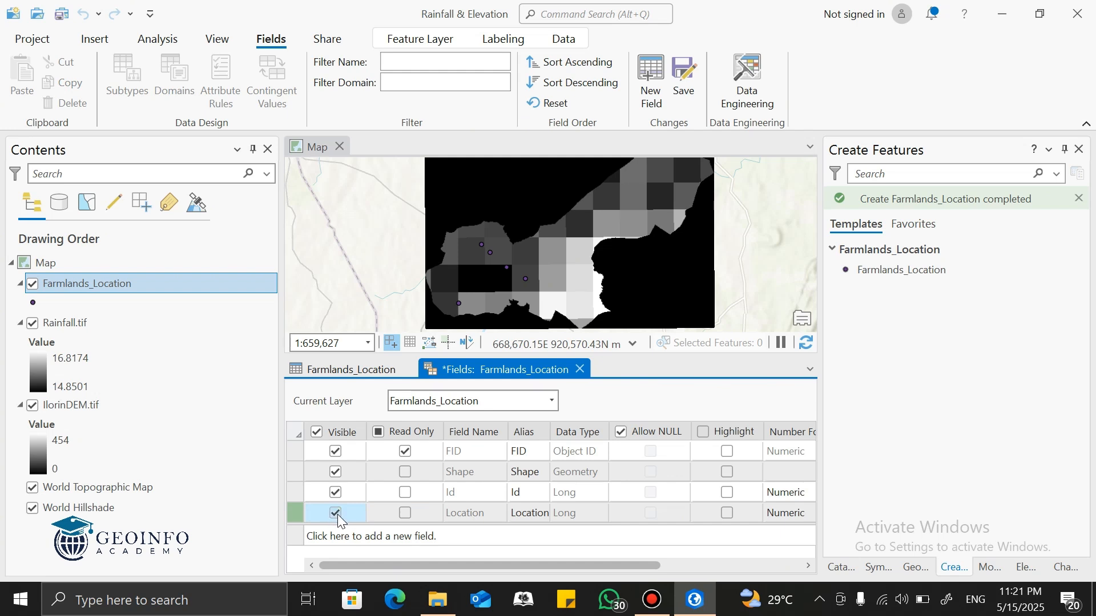
pyautogui.click(335, 513)
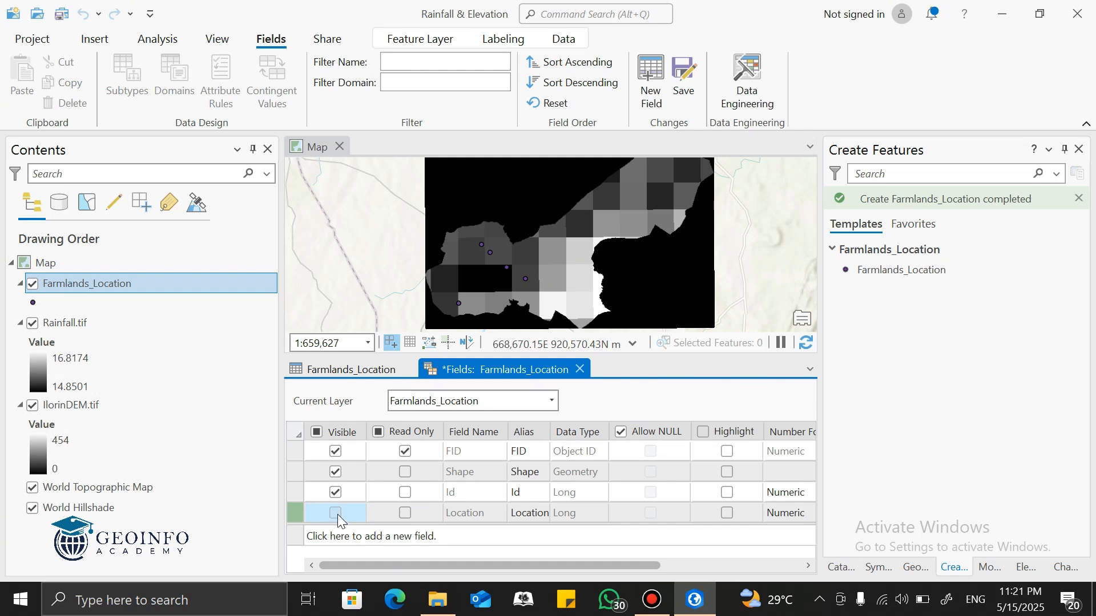
pyautogui.click(573, 519)
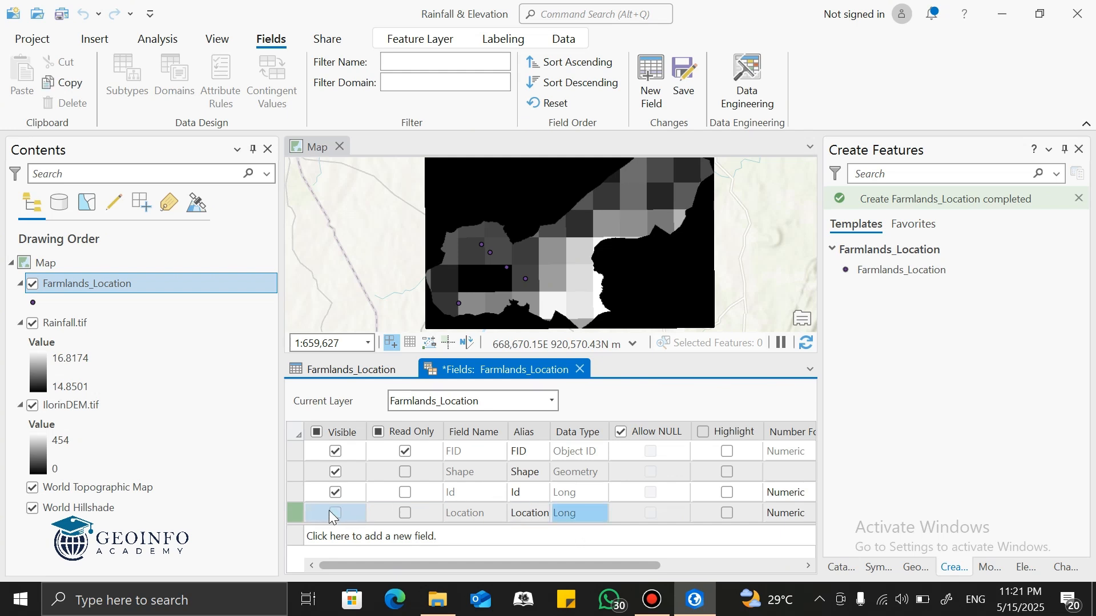
# Delete the Long-type Location field from Farmlands_Location and save the field changes
pyautogui.click(294, 514)
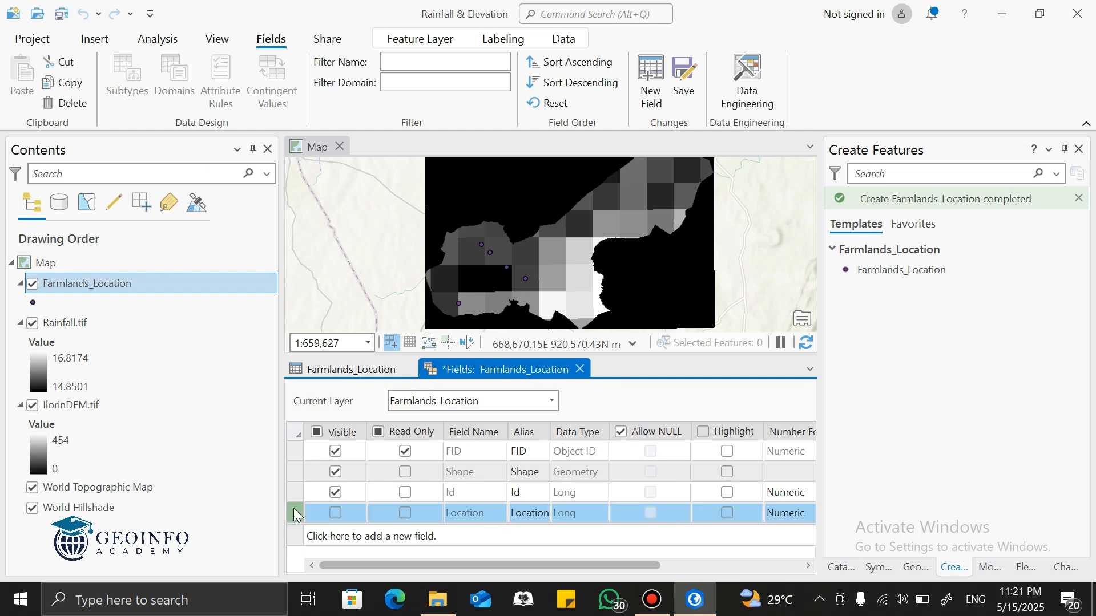
pyautogui.rightClick(300, 512)
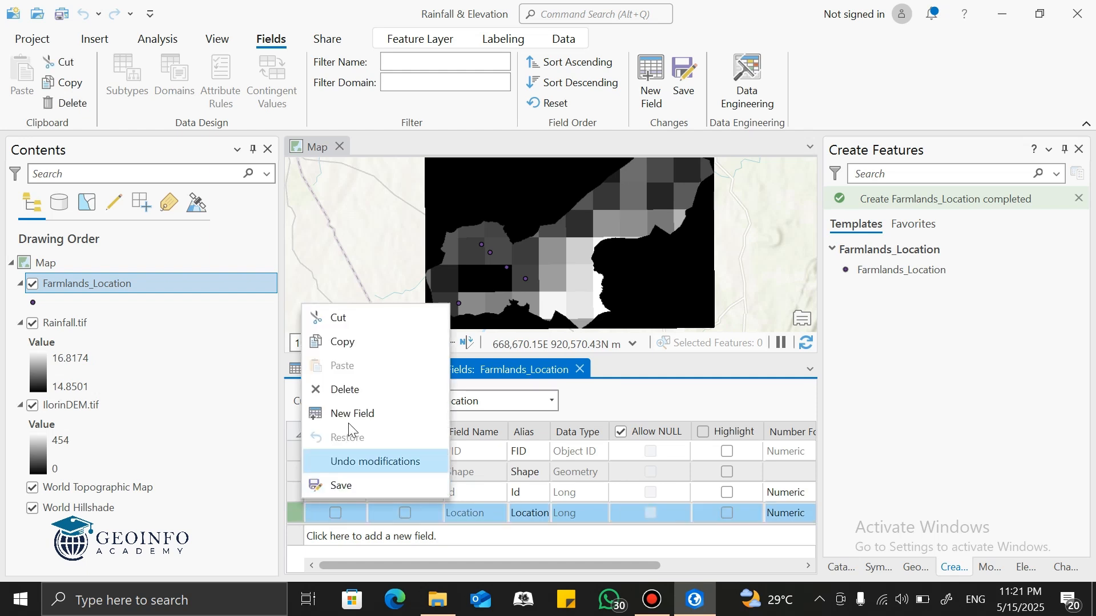
pyautogui.click(365, 393)
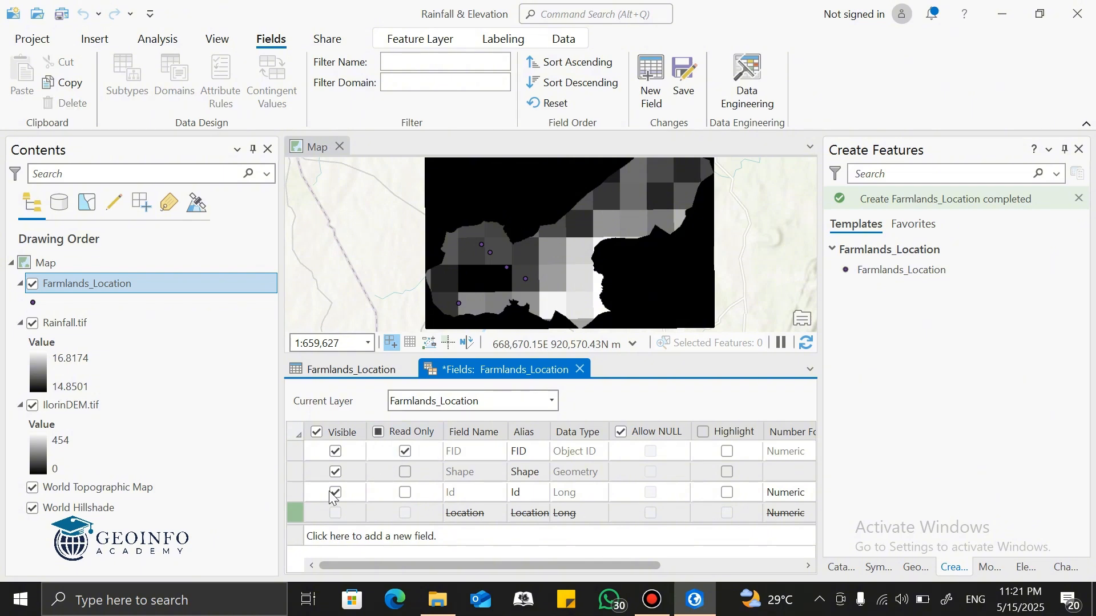
pyautogui.rightClick(287, 512)
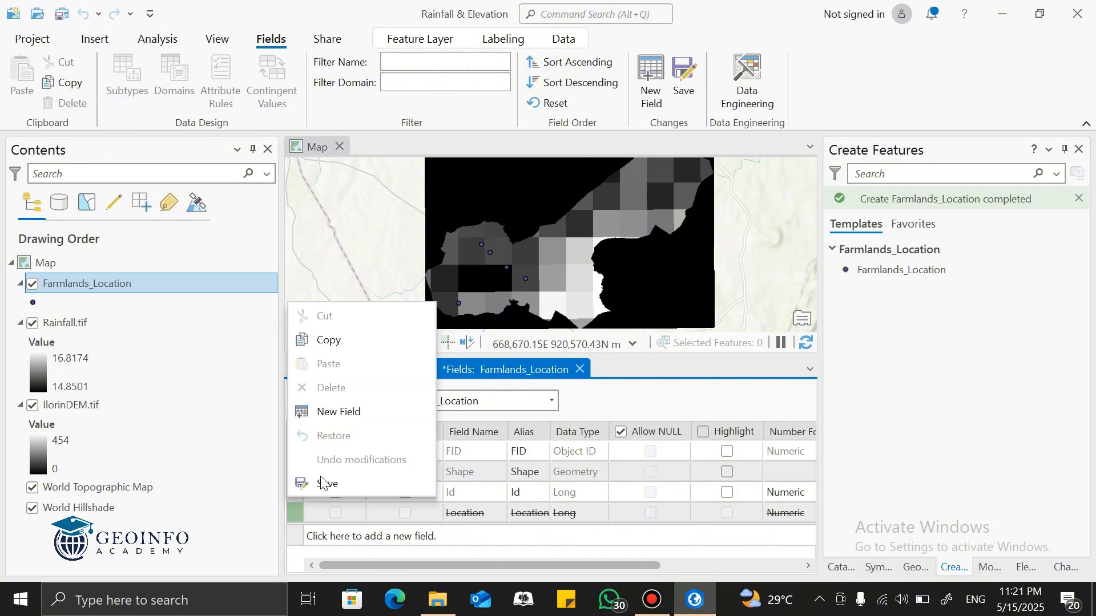
pyautogui.click(337, 490)
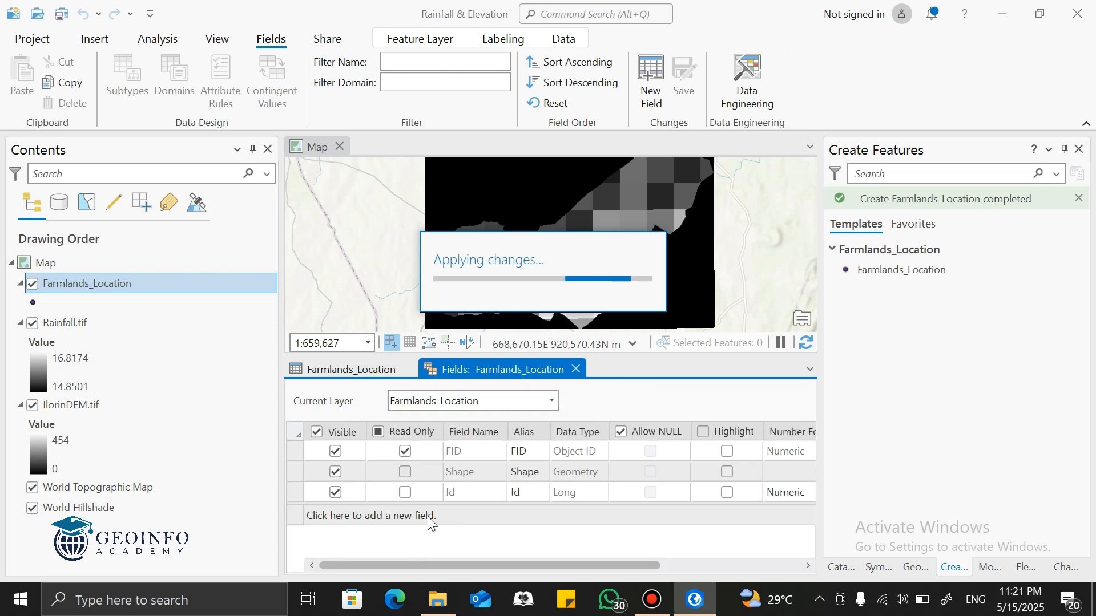
# Add a new field named Location with data type Text to Farmlands_Location and save it
pyautogui.click(428, 516)
pyautogui.press('BackSpace')
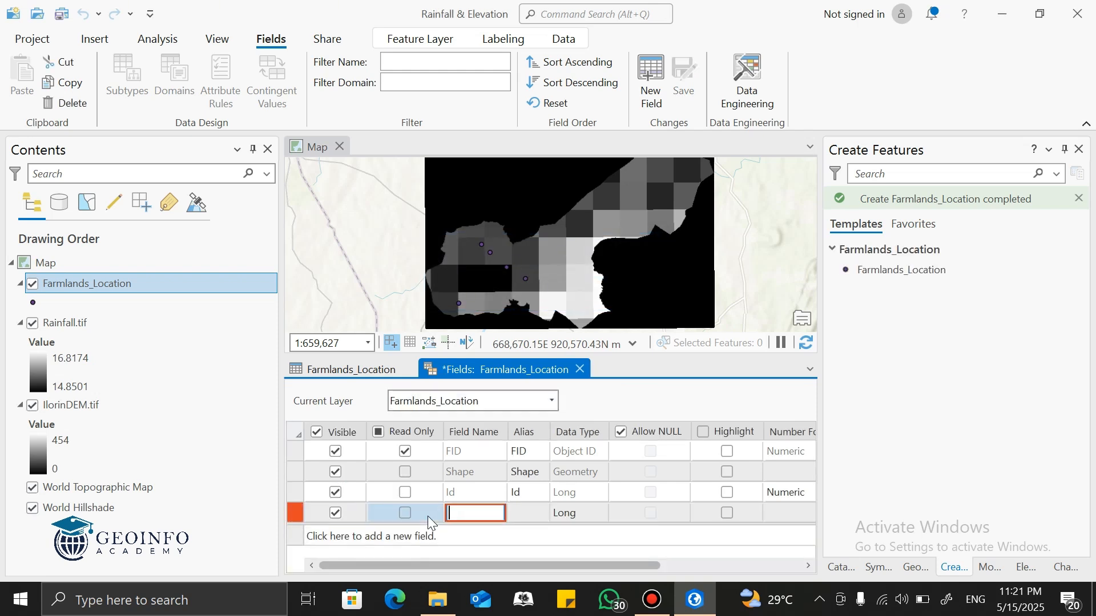
pyautogui.write('Loca')
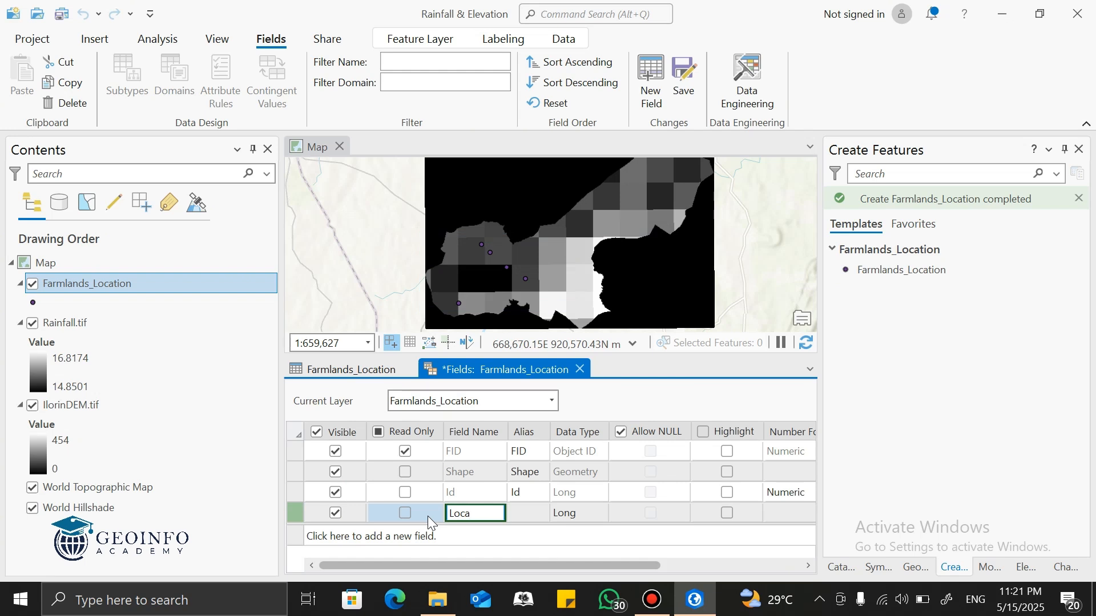
pyautogui.write('tion')
pyautogui.click(570, 515)
pyautogui.click(578, 496)
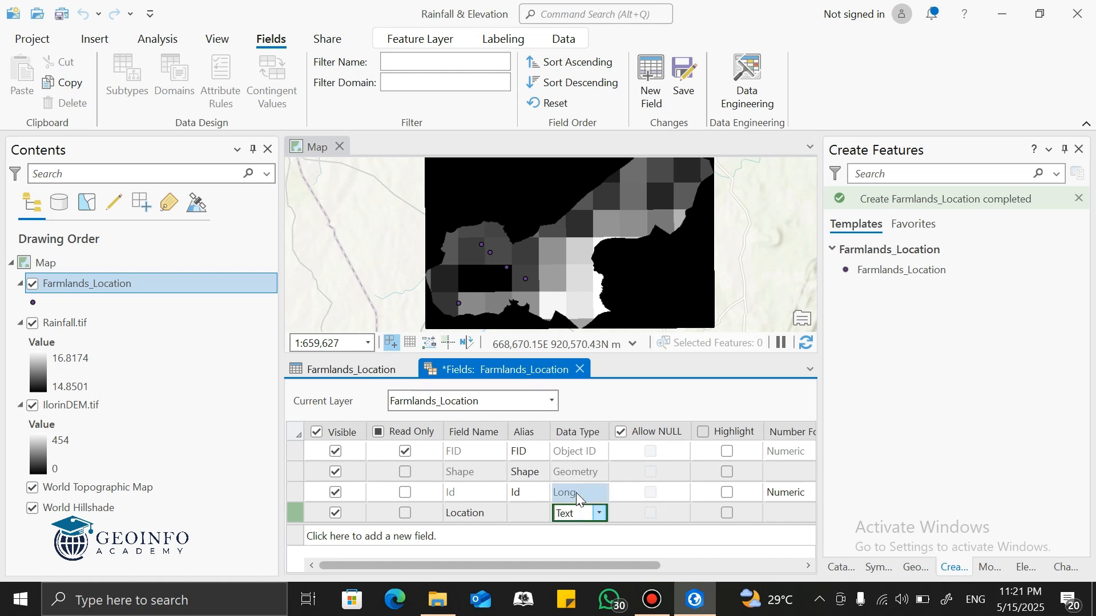
pyautogui.rightClick(298, 513)
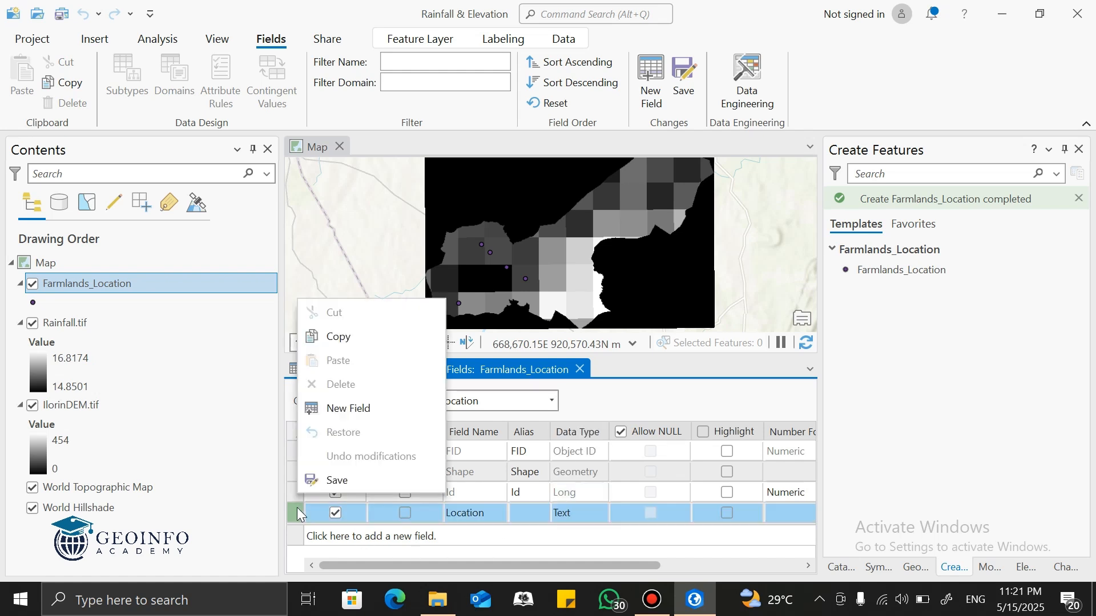
pyautogui.click(331, 482)
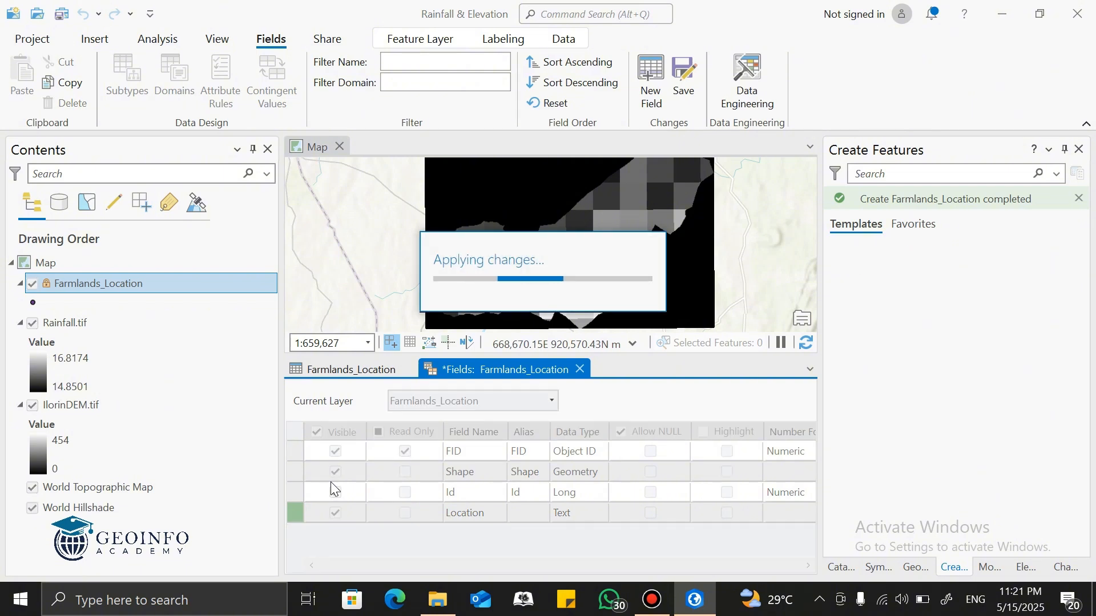
# In the Farmlands_Location attribute table, set the Location of the first record to Oke-Odo and the second to Oko-Orin
pyautogui.click(351, 369)
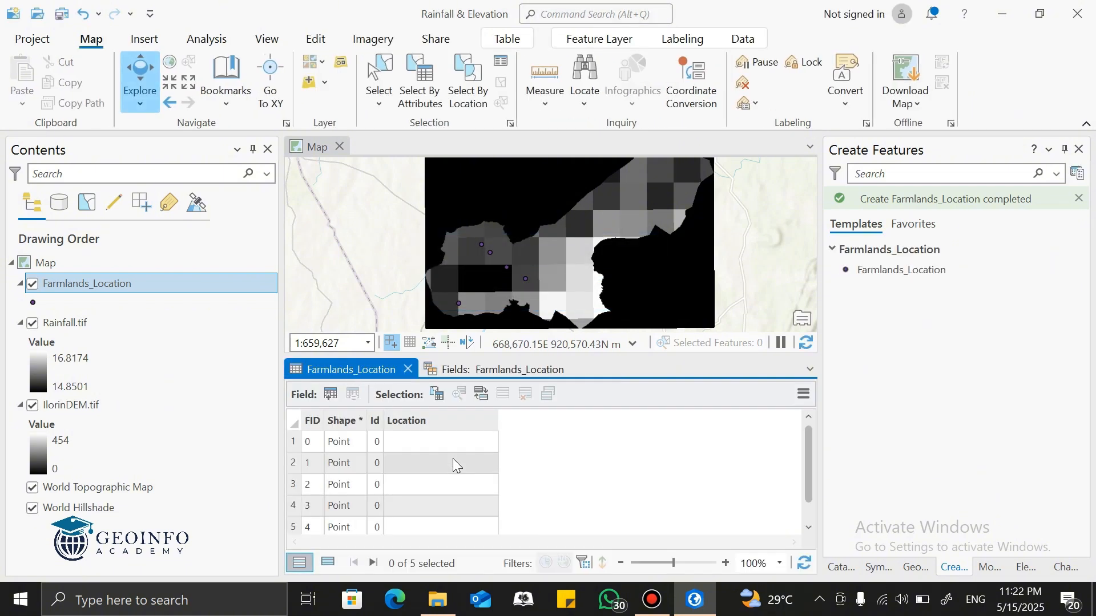
pyautogui.click(433, 441)
pyautogui.click(433, 441)
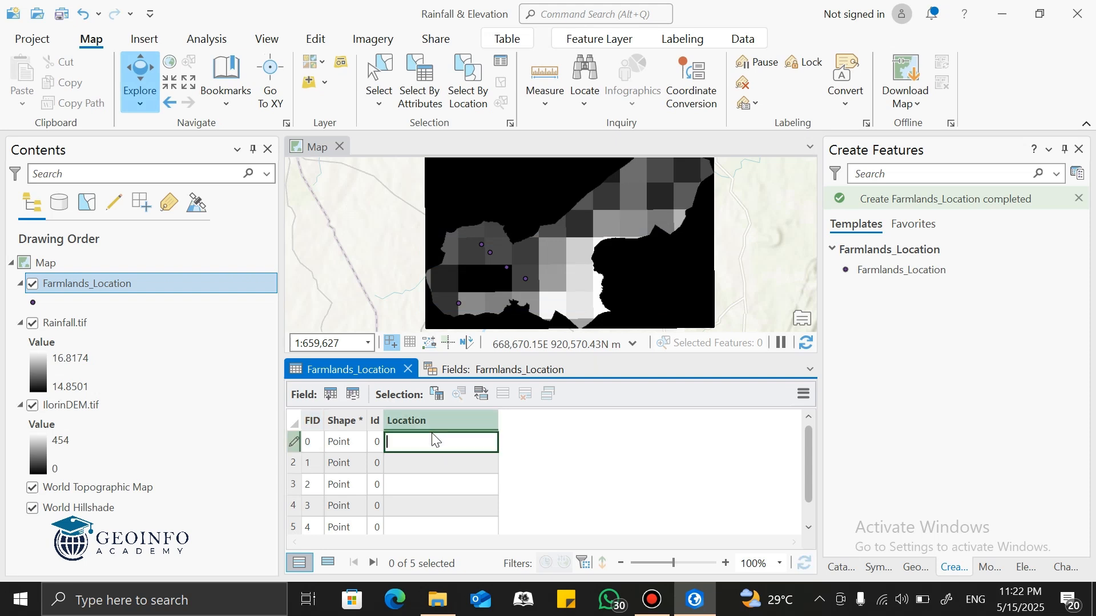
pyautogui.write('Oke-Odo')
pyautogui.press('Return')
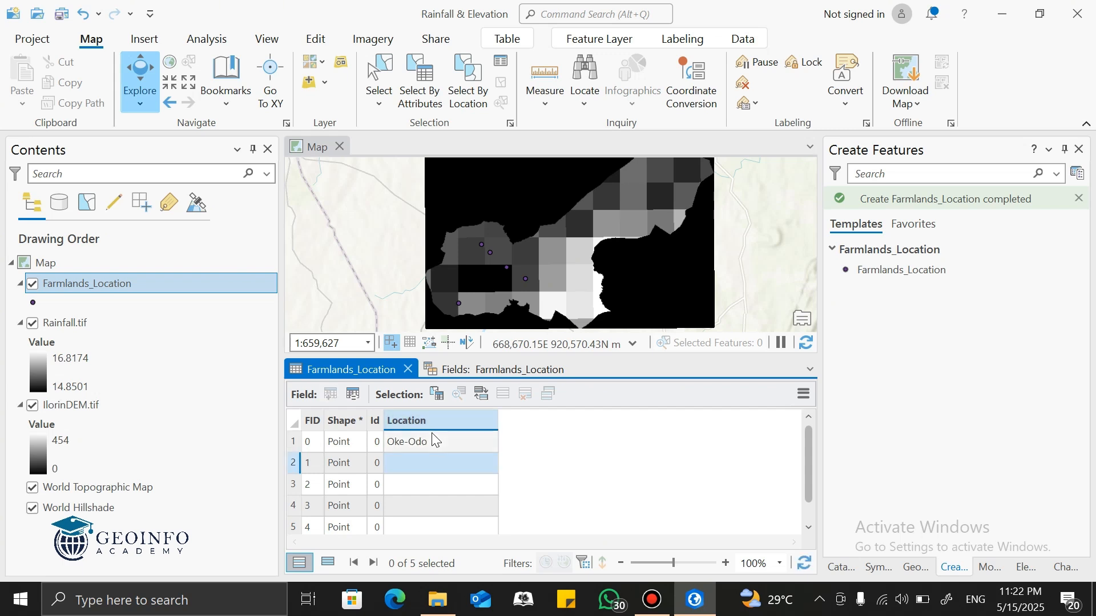
pyautogui.click(429, 457)
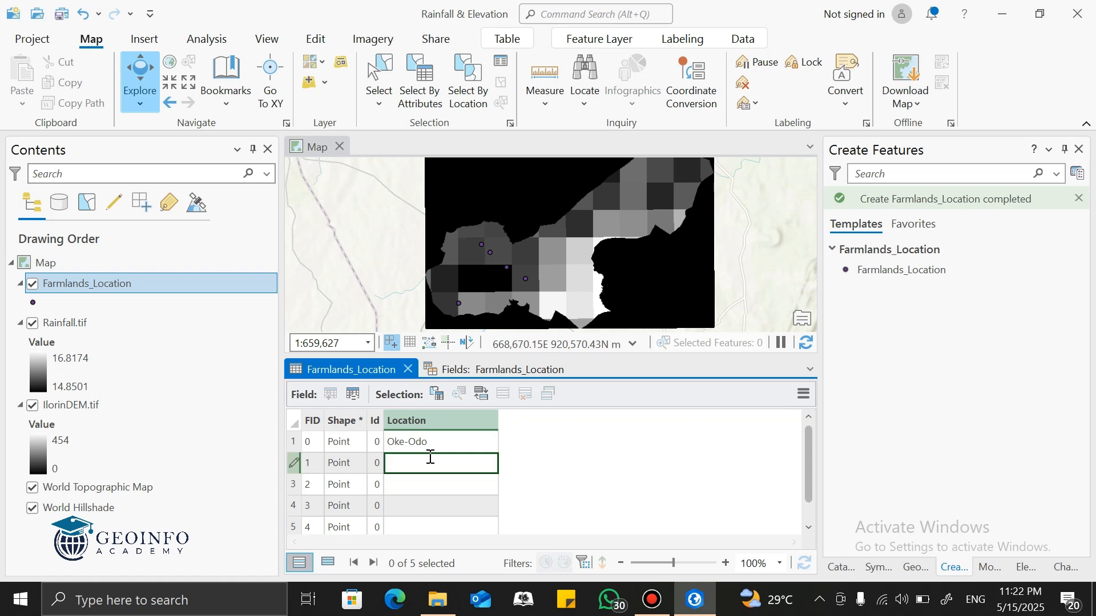
pyautogui.write('Oko-Orin')
pyautogui.press('Return')
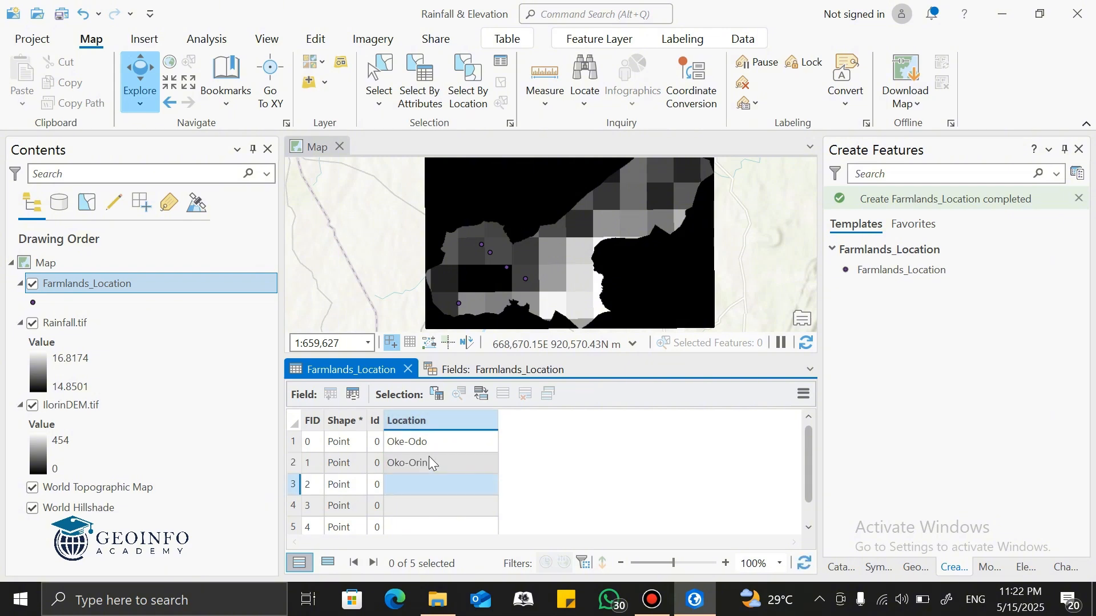
# Fill in the Location of the third, fourth and fifth records as Oja-Oba, Ogele and Magaji-Are
pyautogui.click(427, 485)
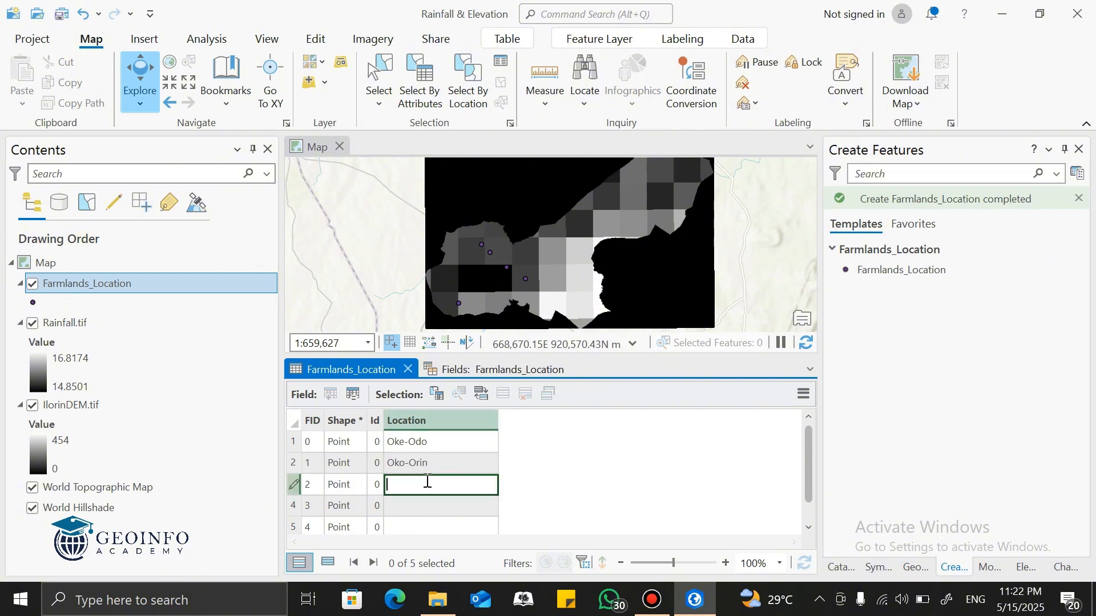
pyautogui.write('Oja-Oba')
pyautogui.press('Return')
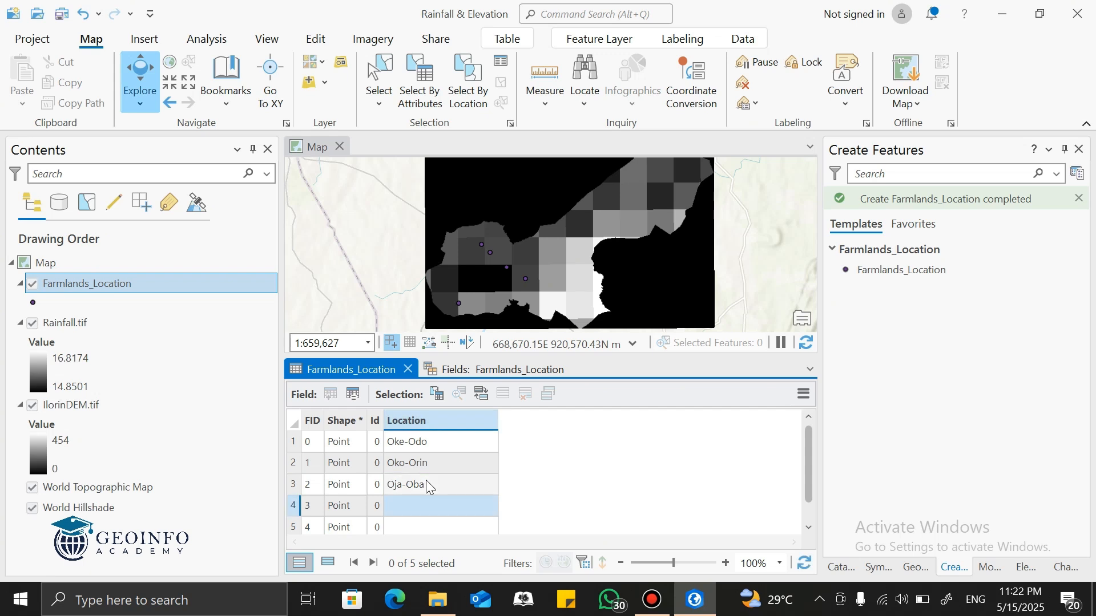
pyautogui.click(420, 500)
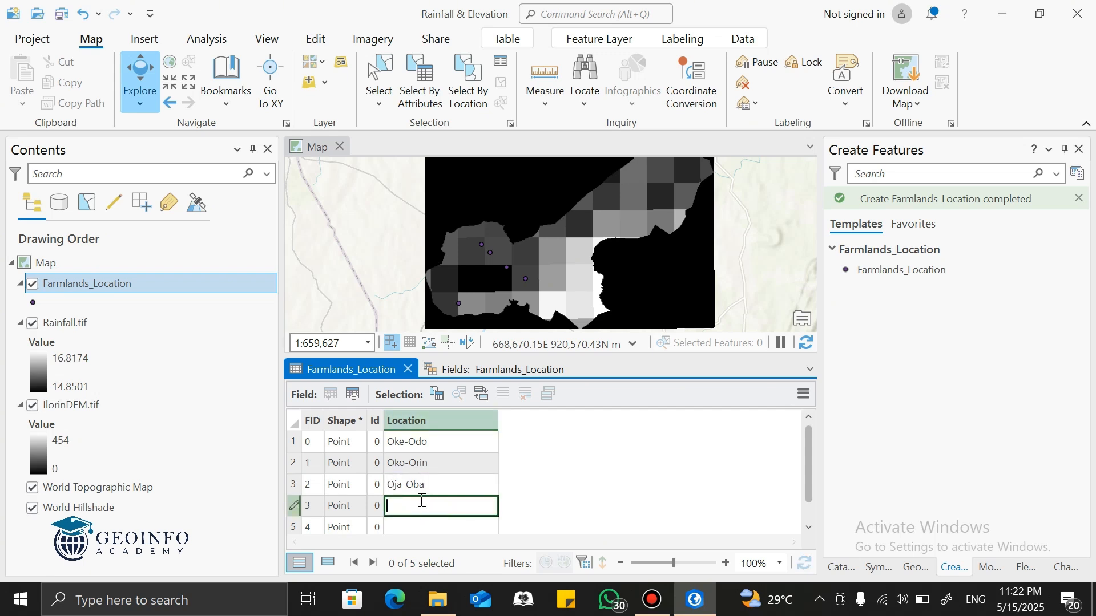
pyautogui.write('Ogele')
pyautogui.press('Return')
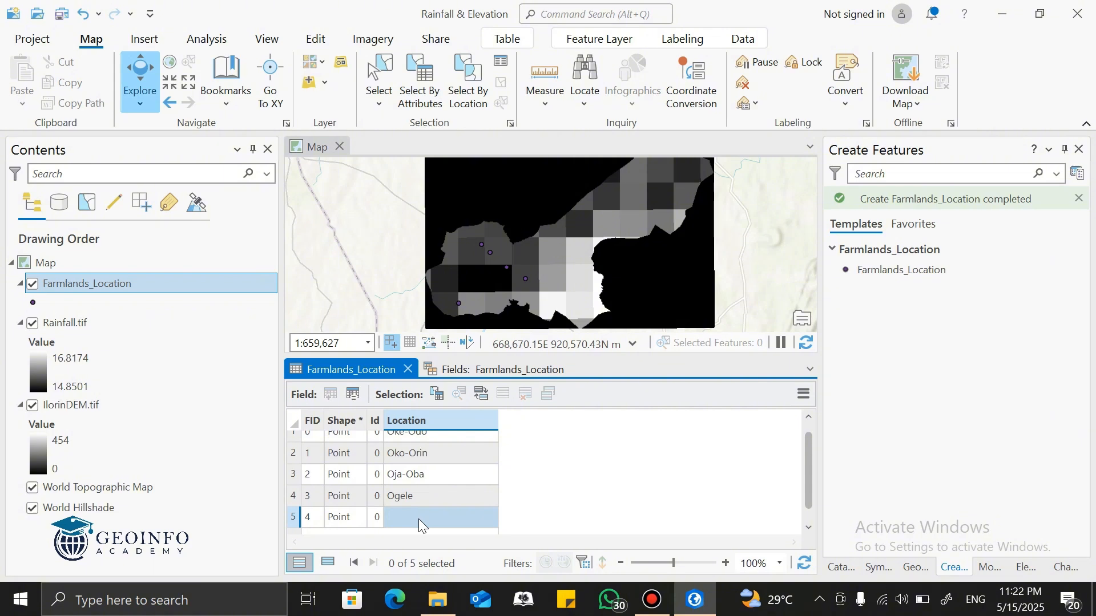
pyautogui.click(419, 519)
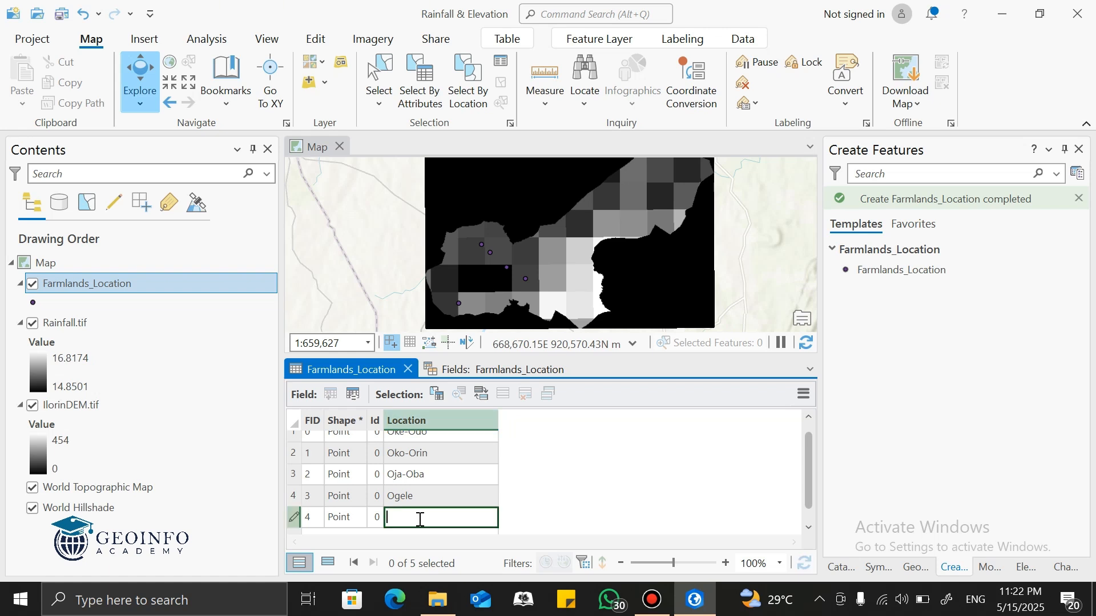
pyautogui.write('Magaji-Are')
pyautogui.press('Return')
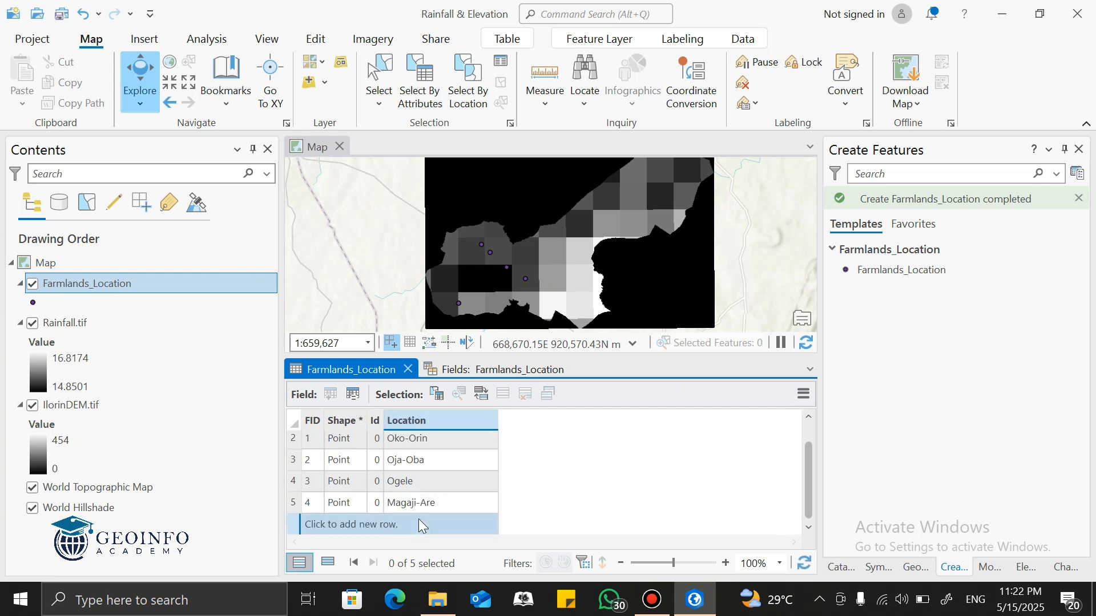
# Save the project and close the Farmlands_Location attribute table
pyautogui.hotkey('ctrl', 's')
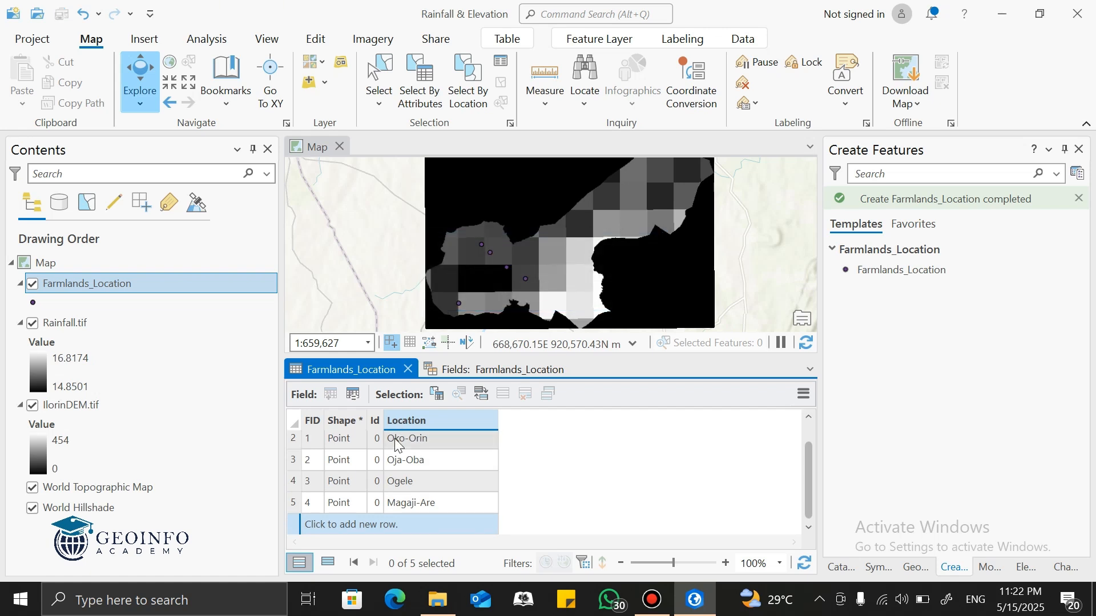
pyautogui.click(412, 372)
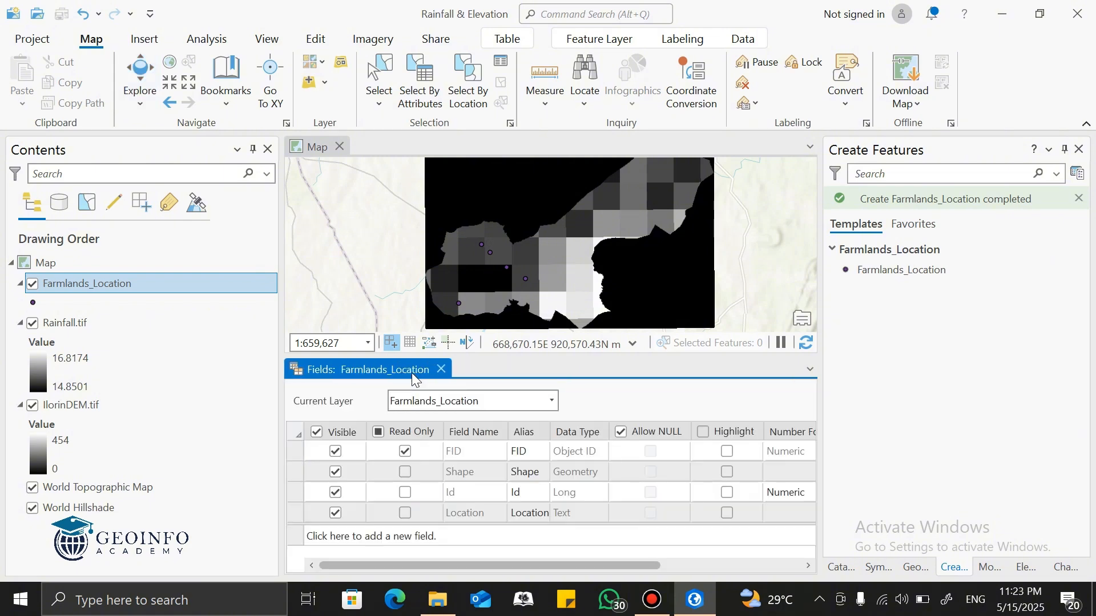
# Close the Farmlands_Location fields view and open the geoprocessing tools
pyautogui.click(442, 369)
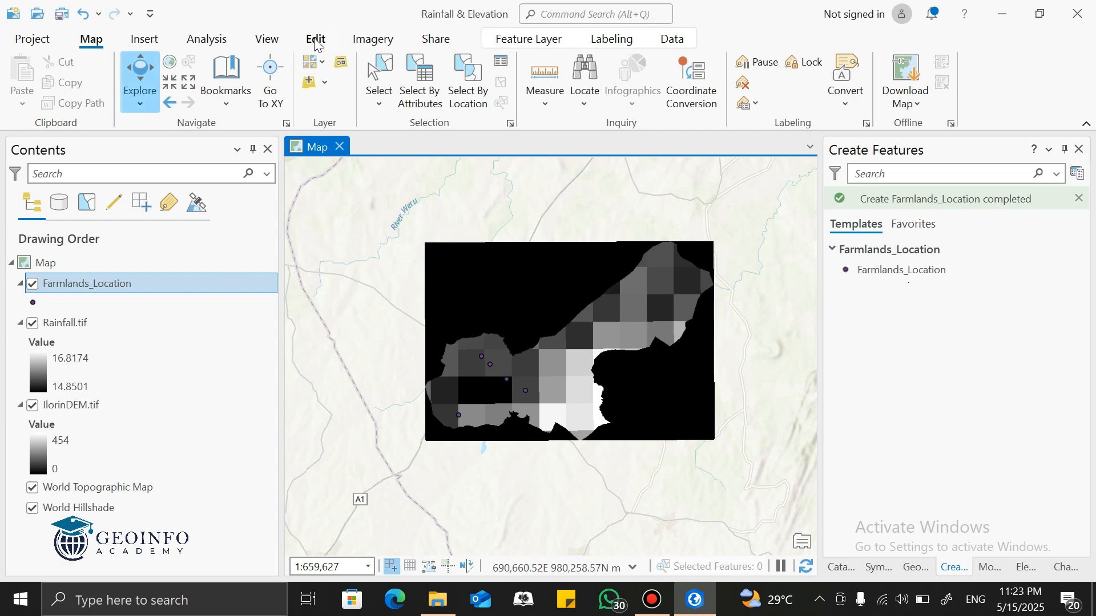
pyautogui.click(318, 41)
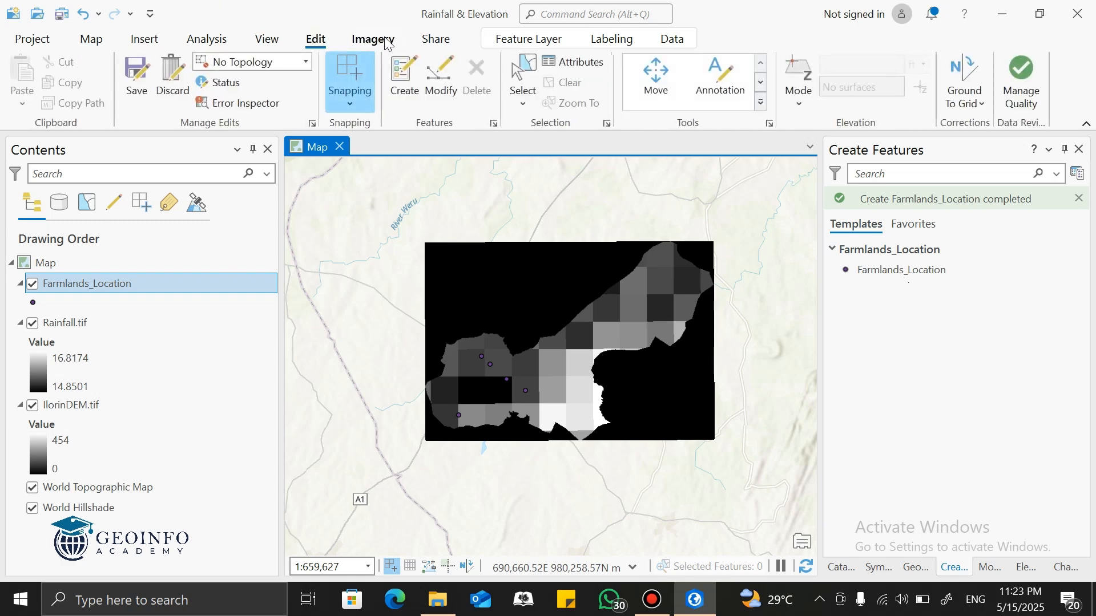
pyautogui.click(386, 41)
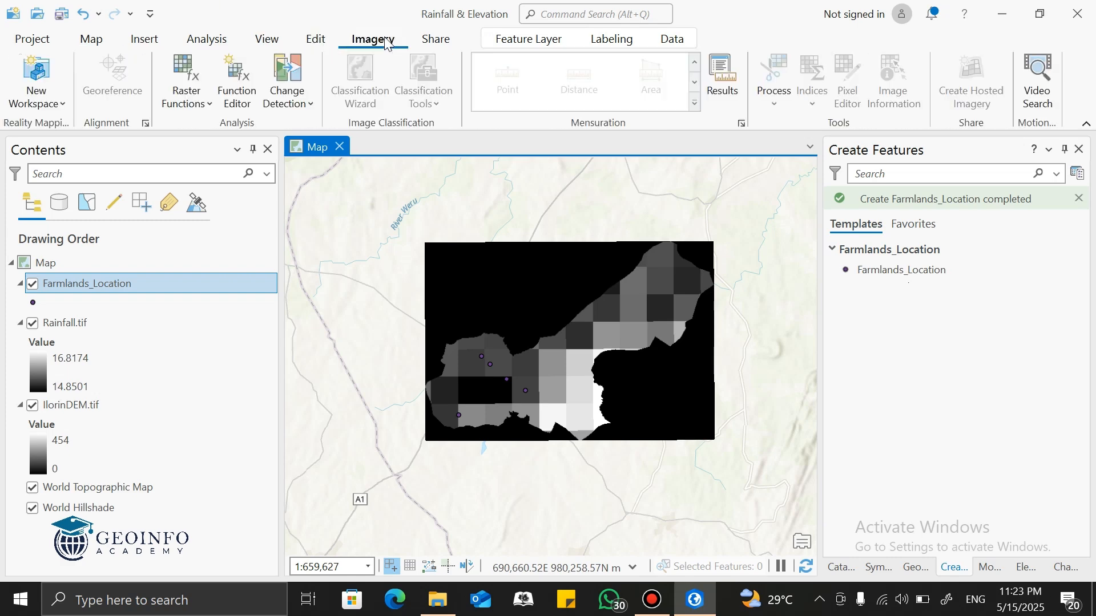
pyautogui.click(220, 41)
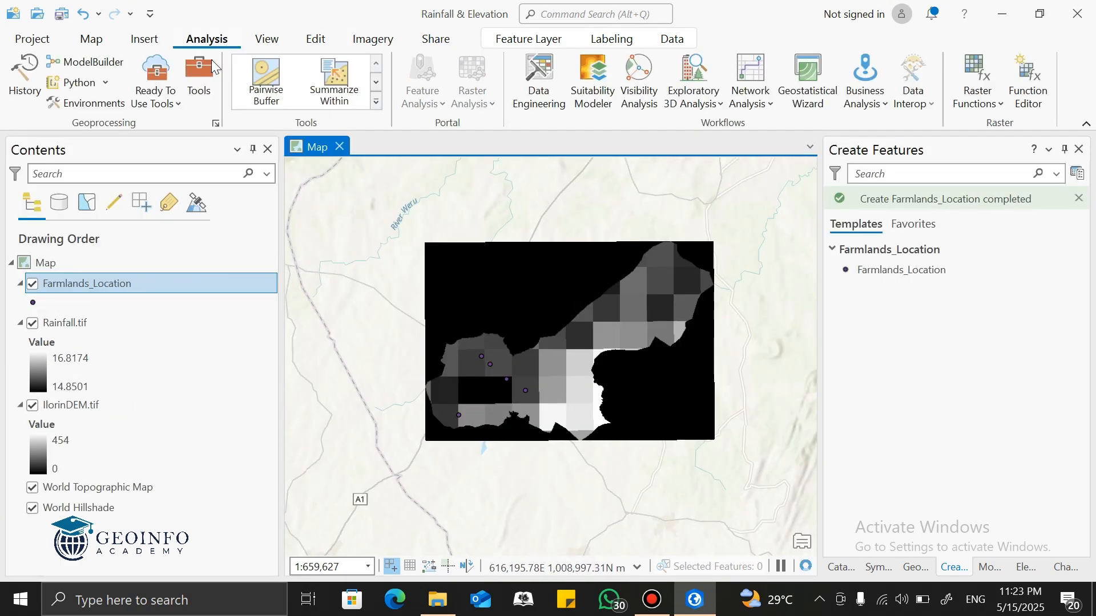
pyautogui.click(204, 91)
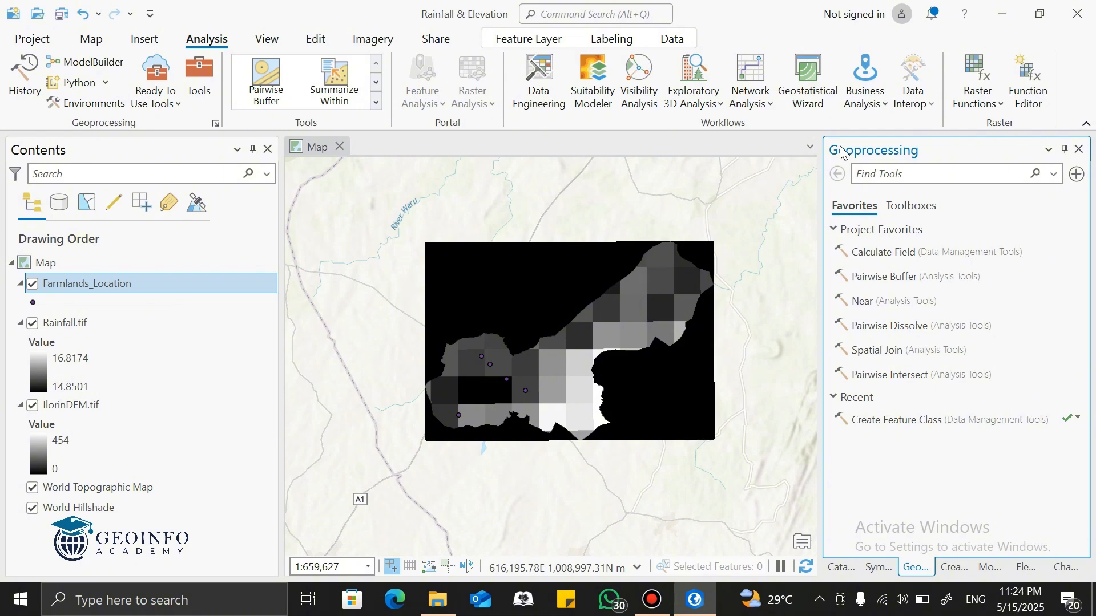
# Search the geoprocessing tools for "extract mu" and open Extract Multi Values to Points
pyautogui.click(928, 171)
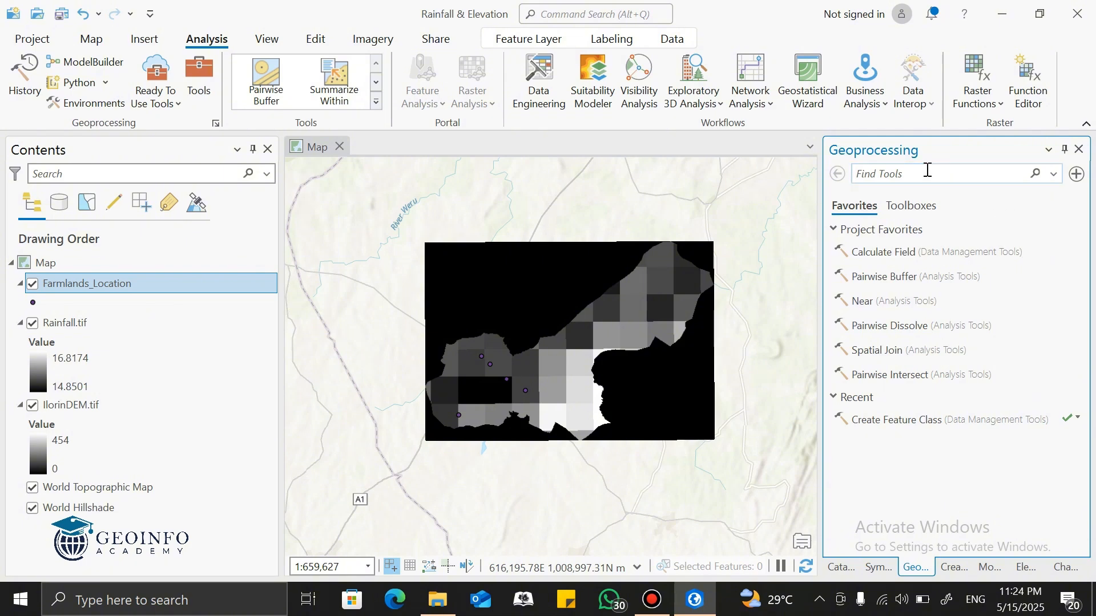
pyautogui.write('extra')
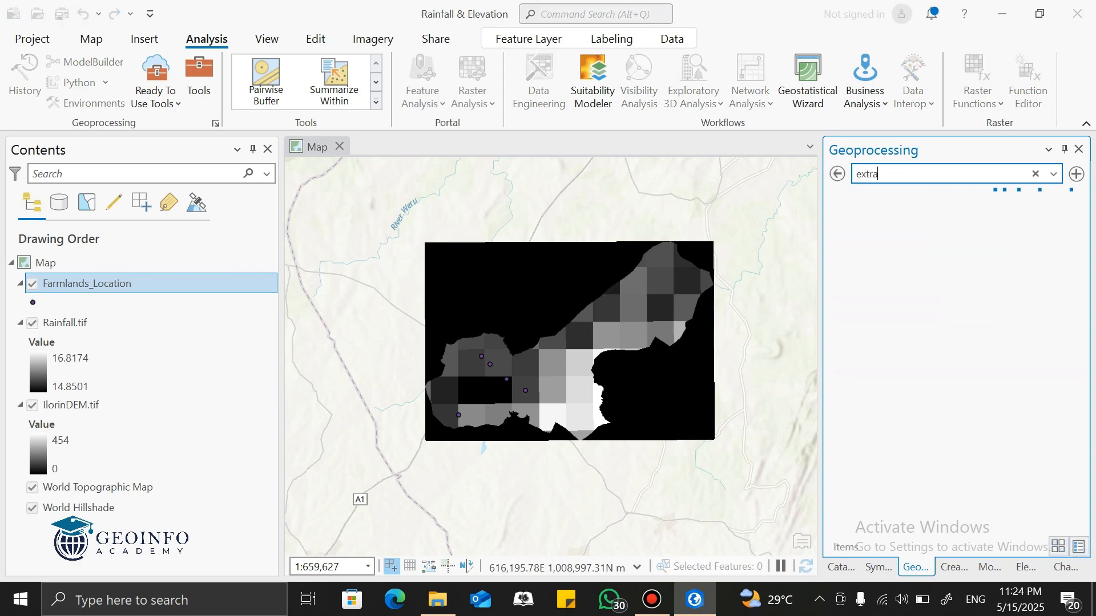
pyautogui.write('ct')
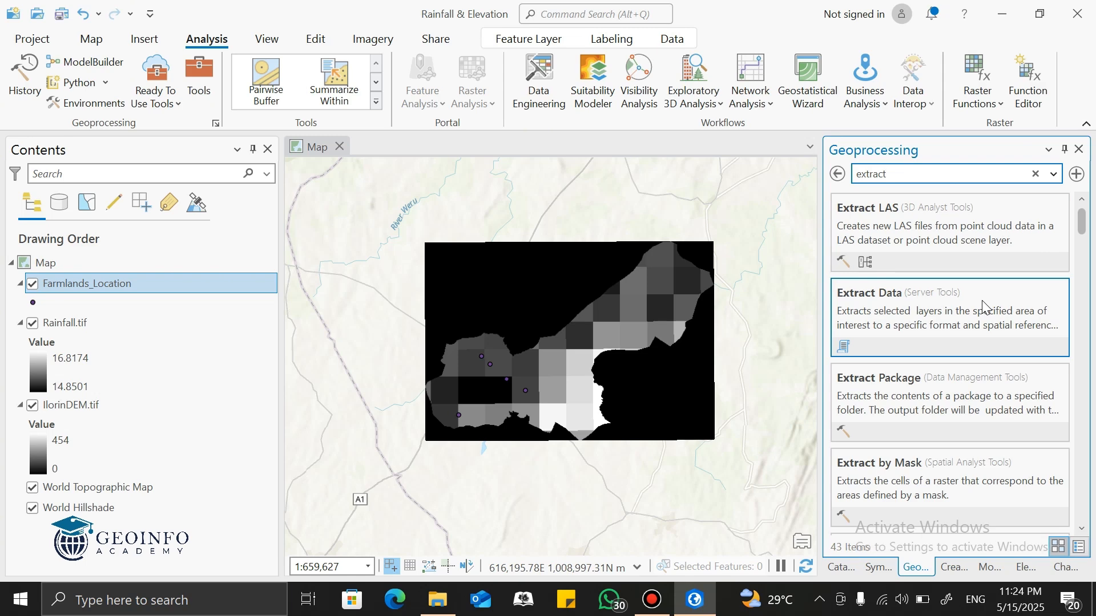
pyautogui.write('mu')
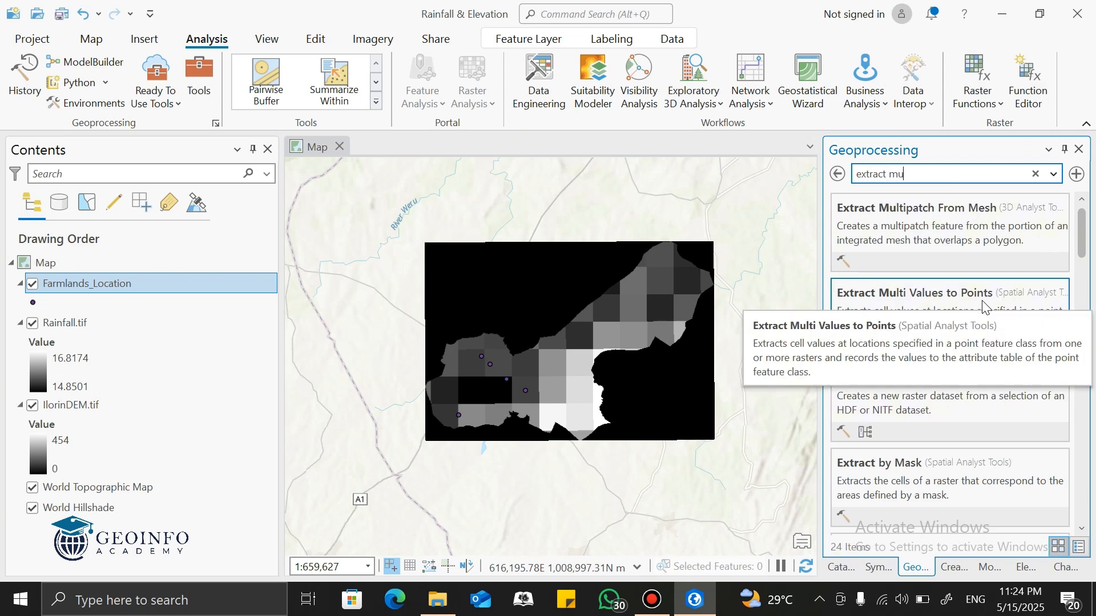
pyautogui.click(1015, 293)
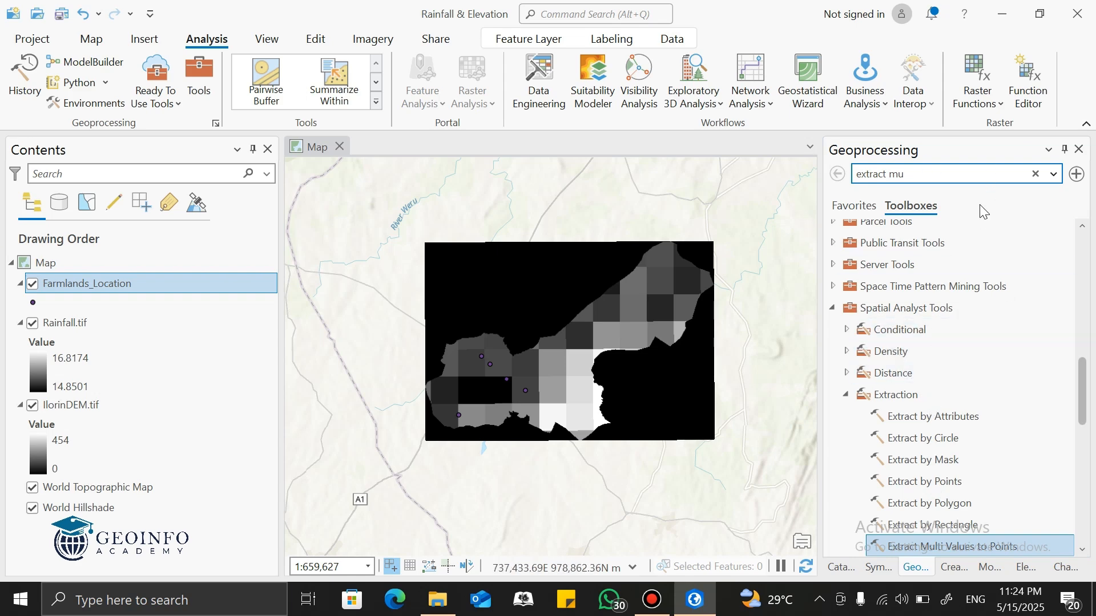
pyautogui.click(925, 177)
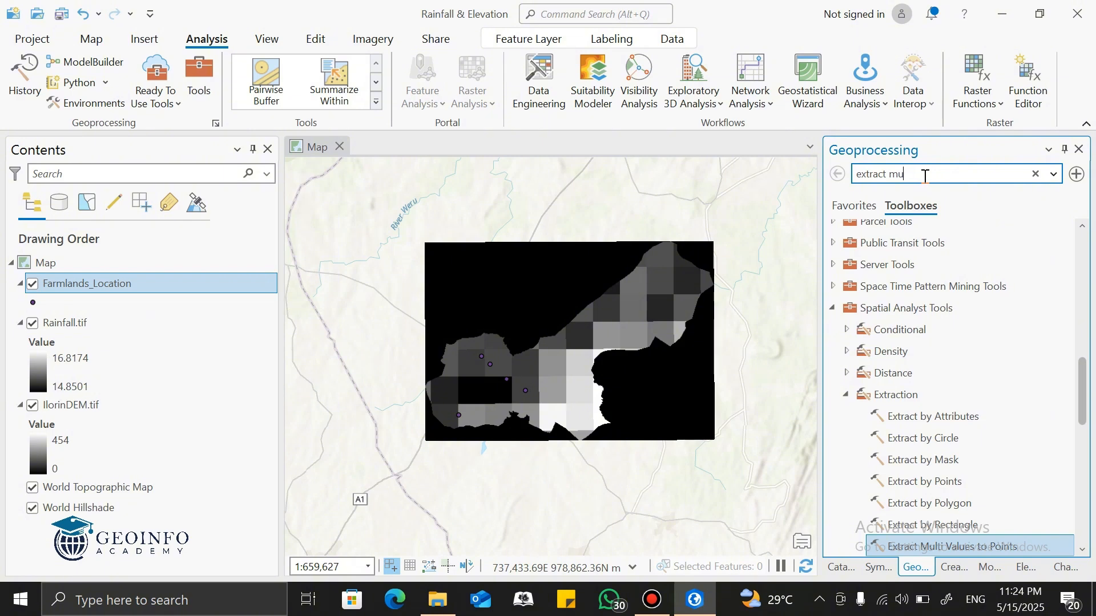
pyautogui.press('Return')
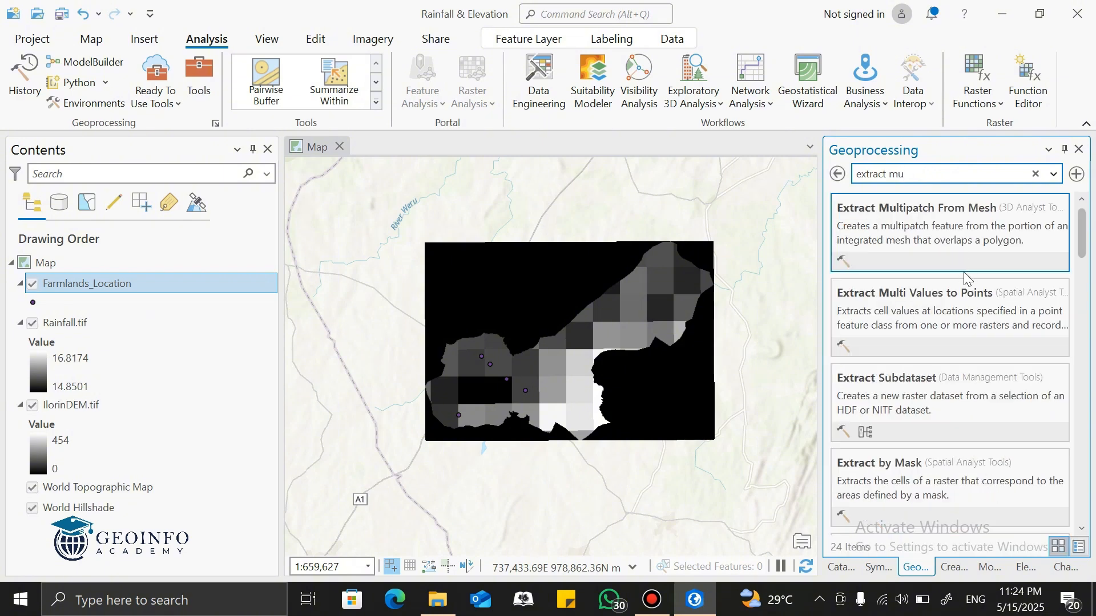
pyautogui.click(965, 303)
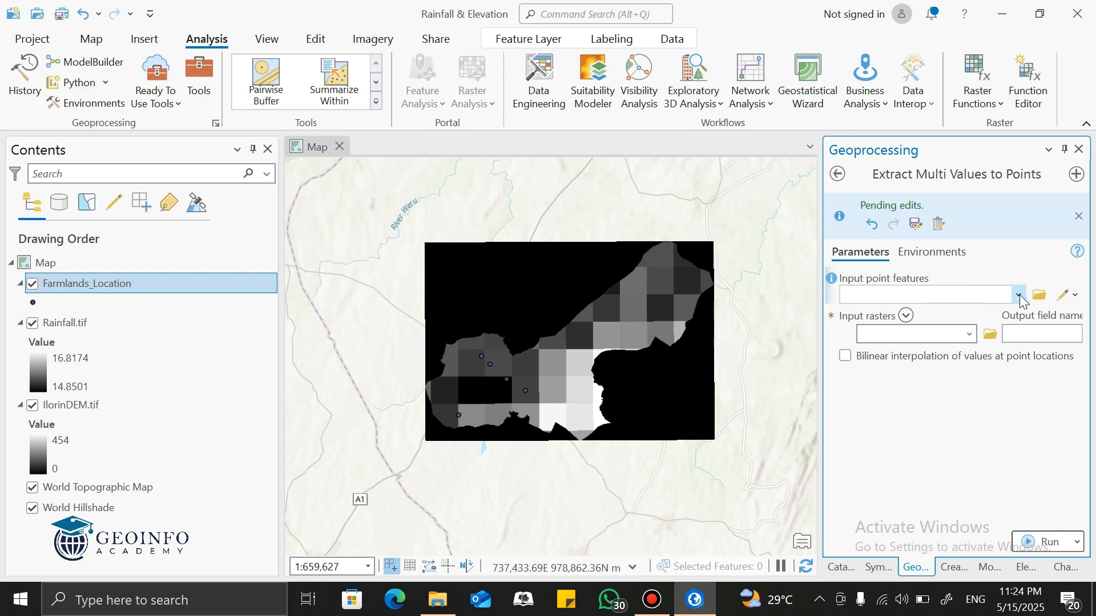
# Set Farmlands_Location as the input point features and add Rainfall.tif and IlorinDEM.tif as input rasters
pyautogui.click(1019, 295)
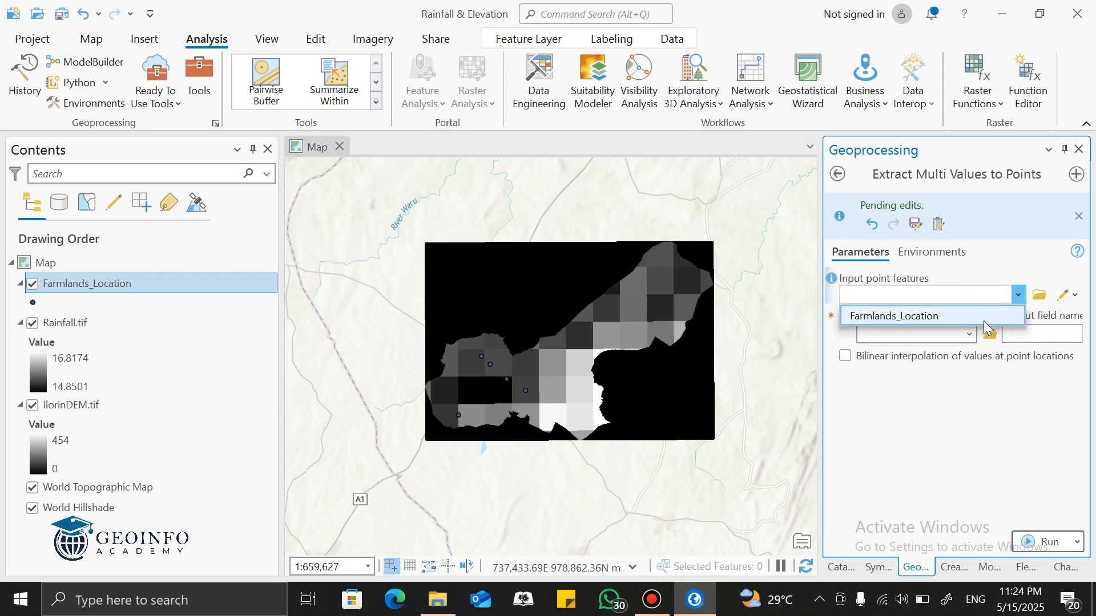
pyautogui.click(985, 319)
pyautogui.click(971, 336)
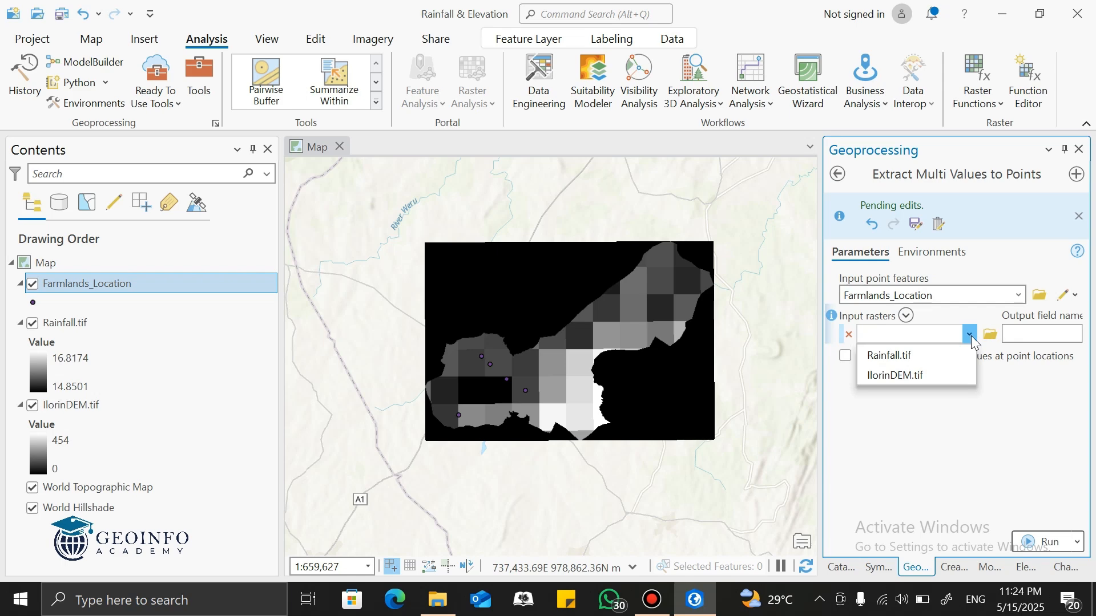
pyautogui.click(947, 355)
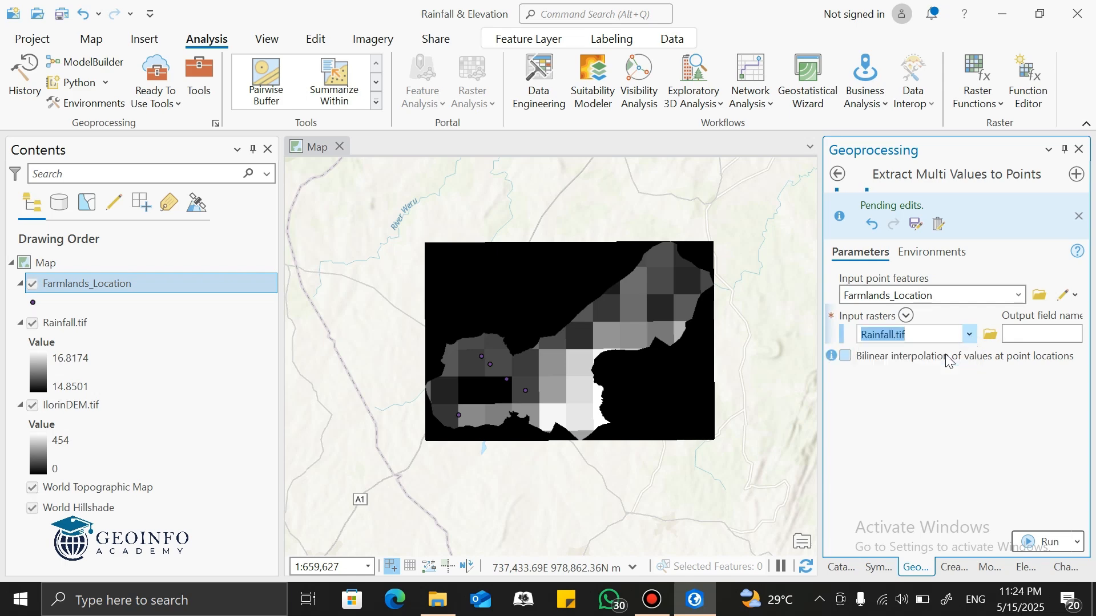
pyautogui.click(970, 354)
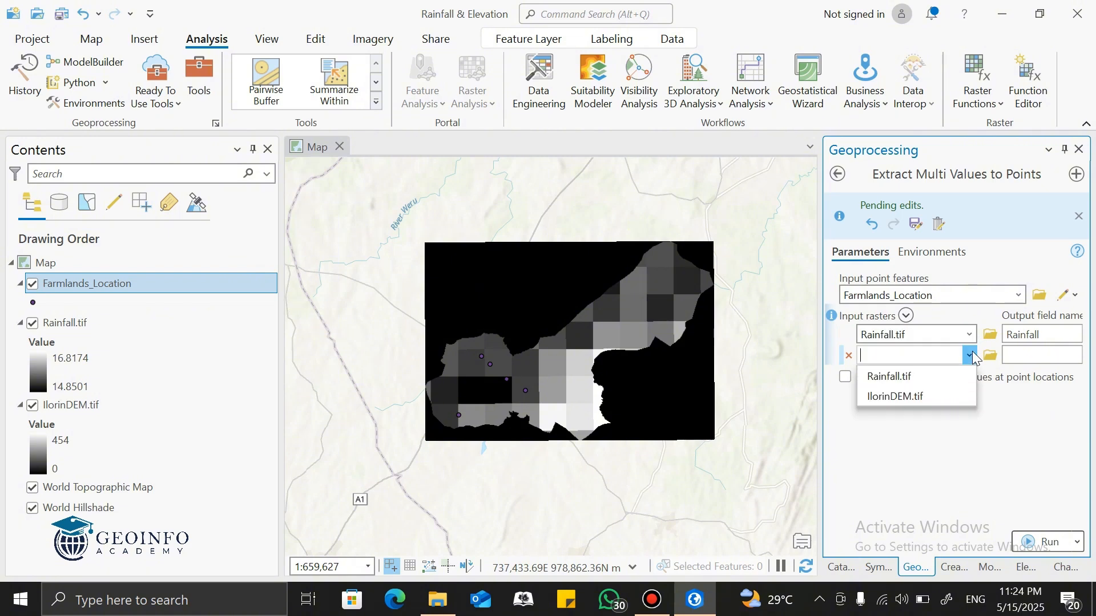
pyautogui.click(951, 395)
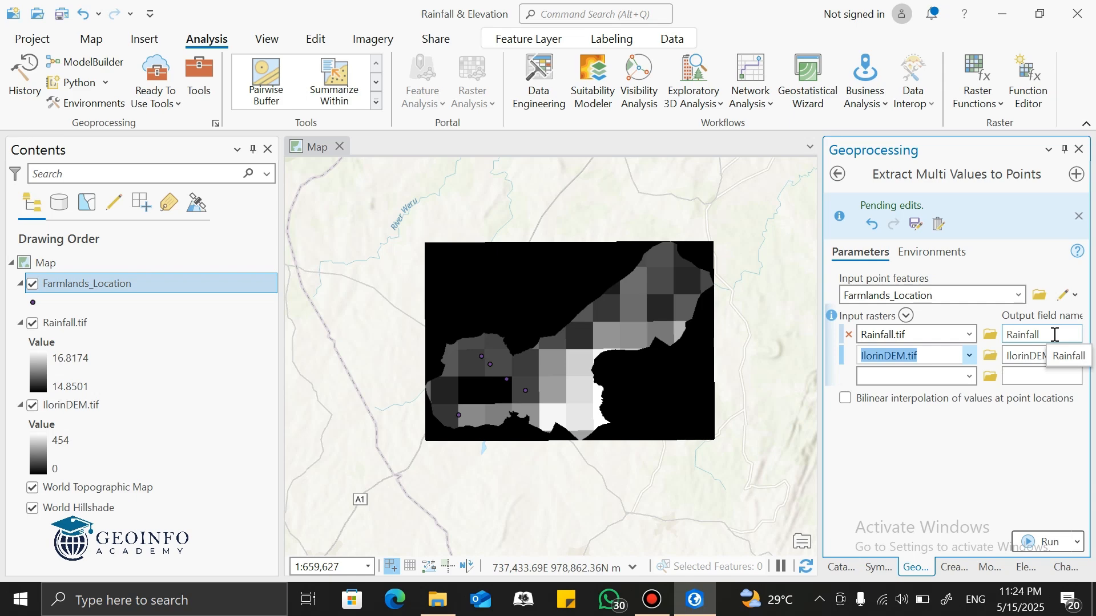
# Name the output fields Rainfall_m for Rainfall.tif and Elevation for IlorinDEM.tif, and run the extraction
pyautogui.click(1055, 335)
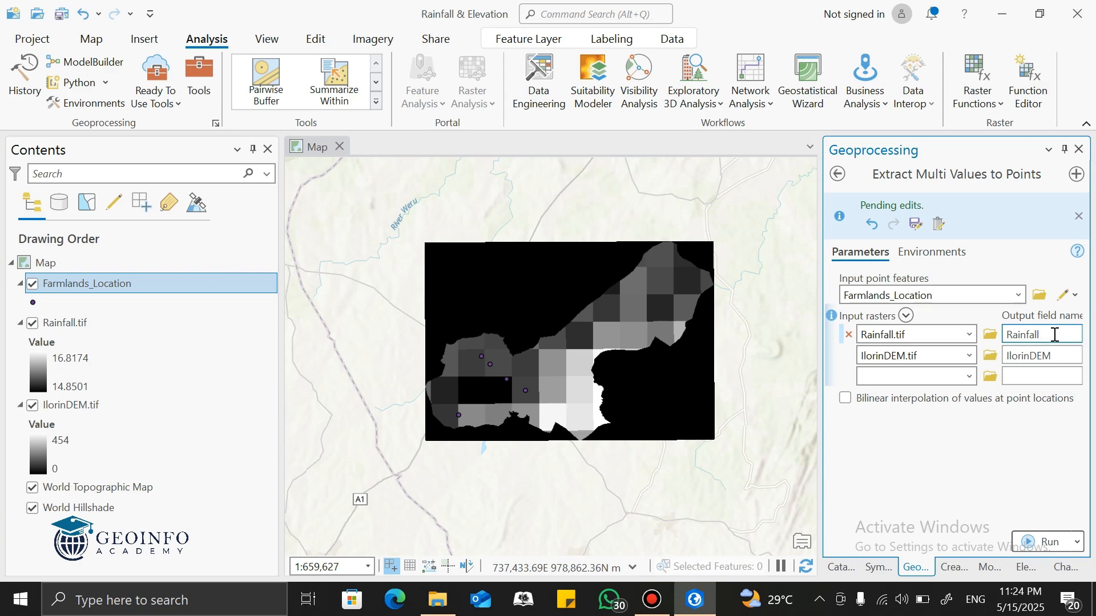
pyautogui.write('_mm')
pyautogui.click(1053, 355)
pyautogui.press('BackSpace')
pyautogui.press('BackSpace')
pyautogui.press('BackSpace')
pyautogui.press('BackSpace')
pyautogui.press('BackSpace')
pyautogui.press('BackSpace')
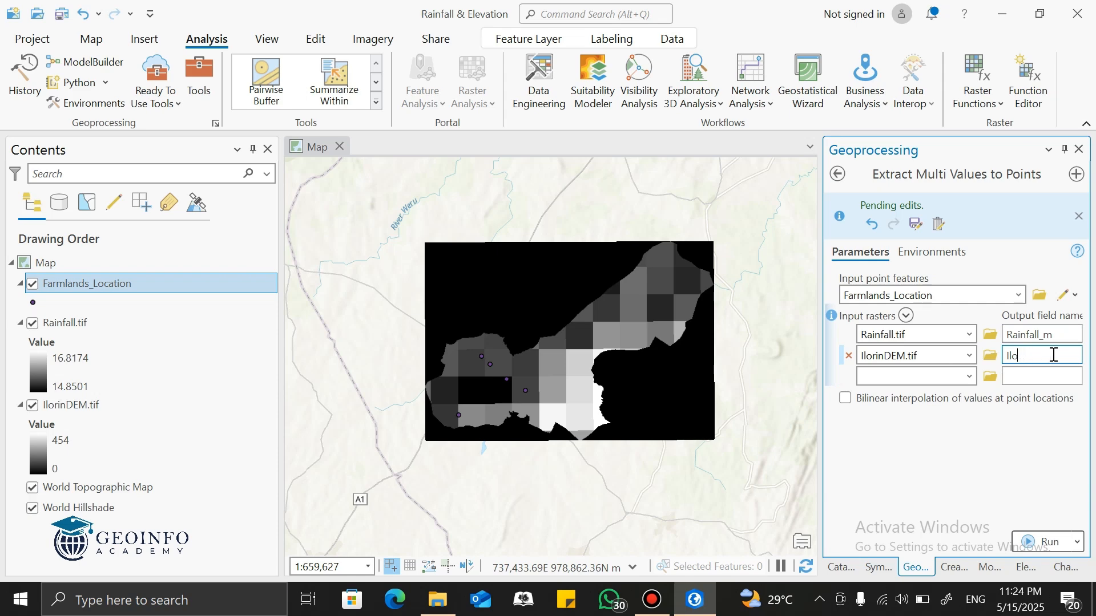
pyautogui.press('BackSpace')
pyautogui.press('BackSpace')
pyautogui.press('BackSpace')
pyautogui.write('E')
pyautogui.write('levati')
pyautogui.write('on')
pyautogui.click(1038, 544)
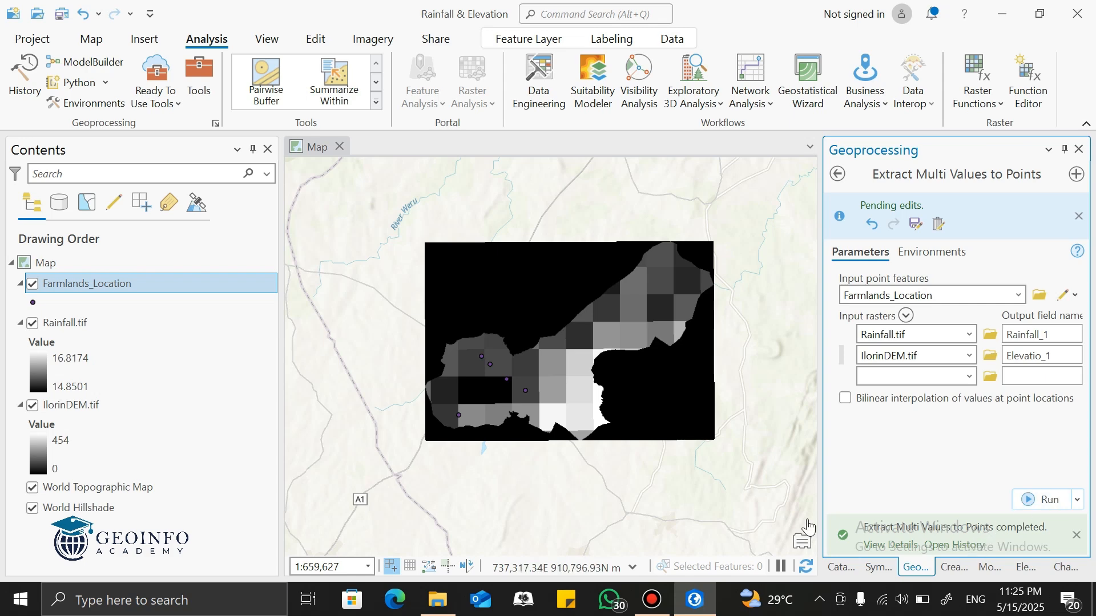
# Open the Farmlands_Location attribute table to check the extracted rainfall and elevation values of each farmland
pyautogui.rightClick(207, 286)
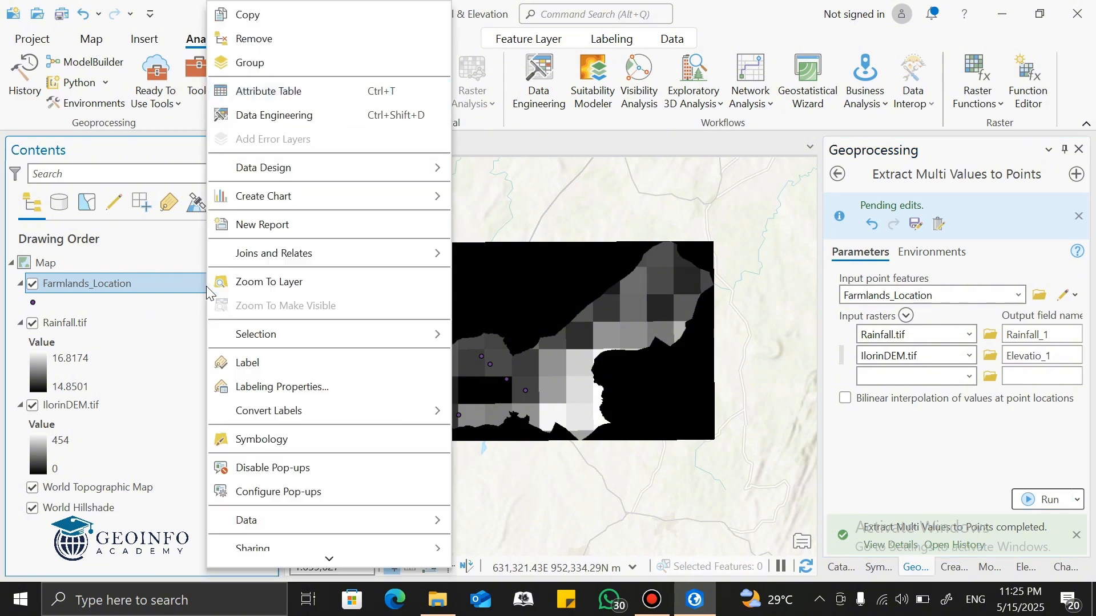
pyautogui.click(348, 91)
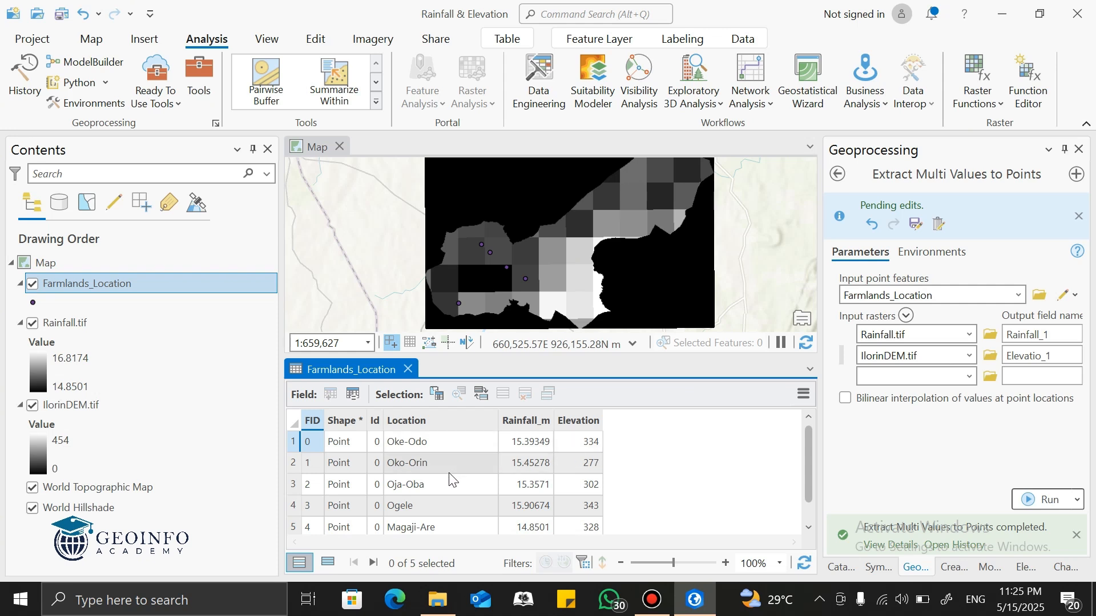
# Create a bar chart from the Farmlands_Location layer with Location as its category
pyautogui.rightClick(234, 282)
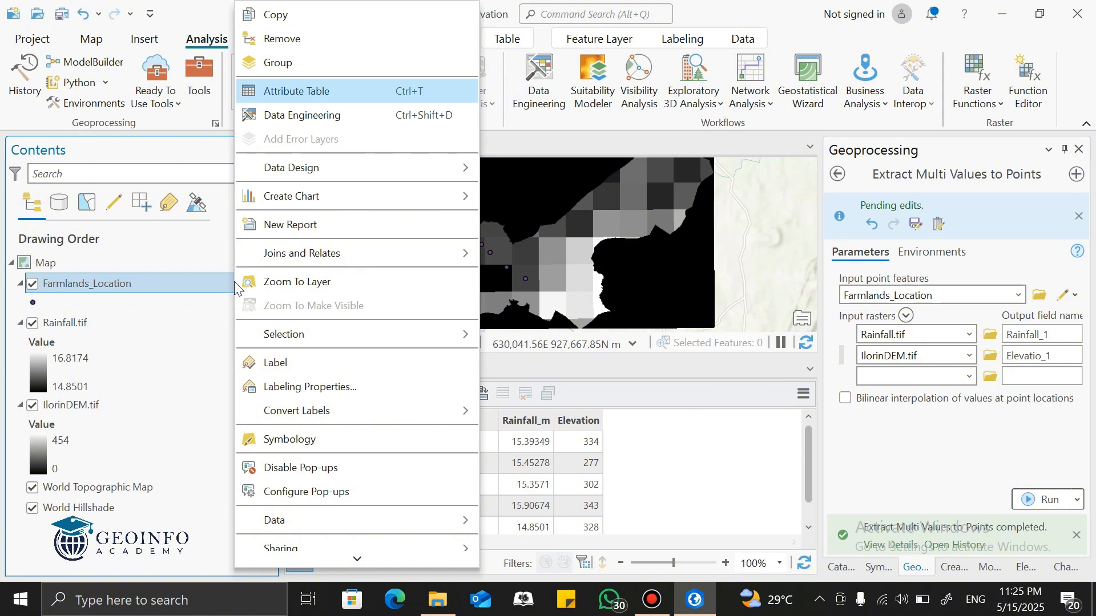
pyautogui.moveTo(300, 199)
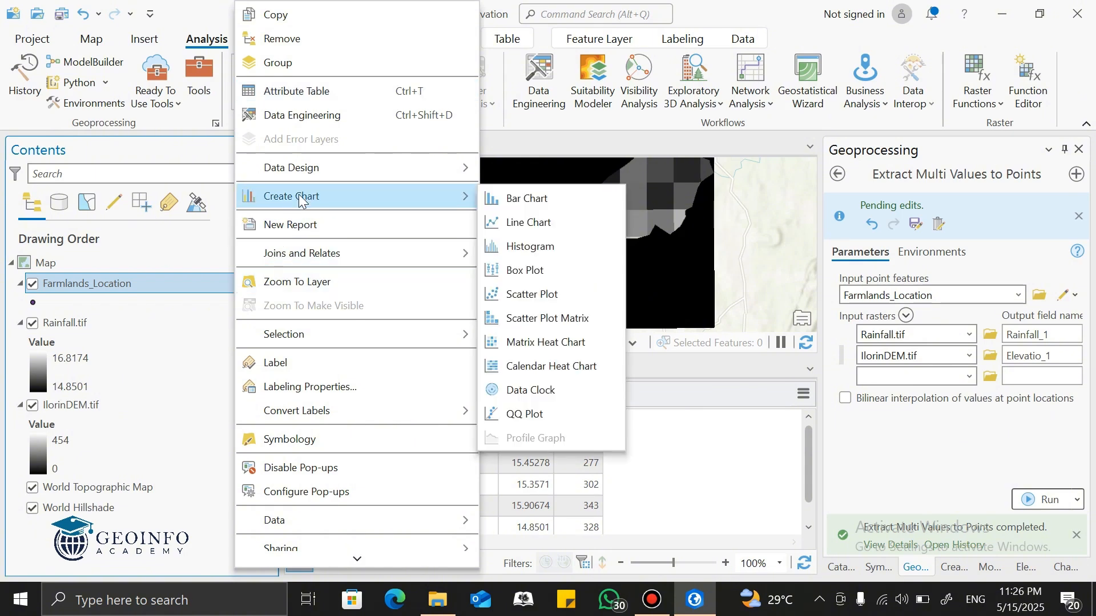
pyautogui.click(554, 198)
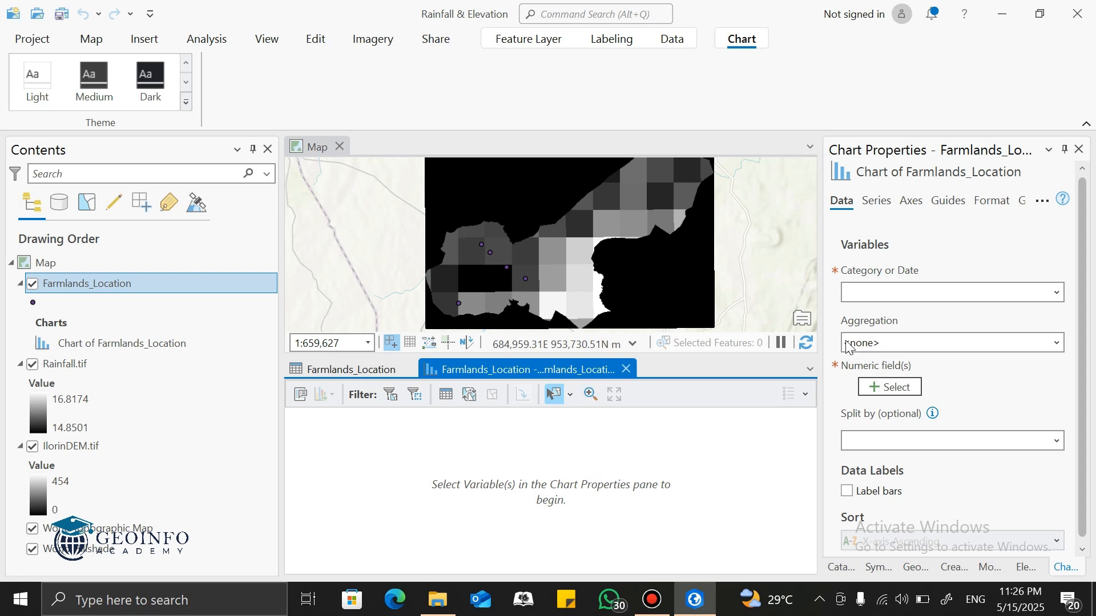
pyautogui.click(1058, 293)
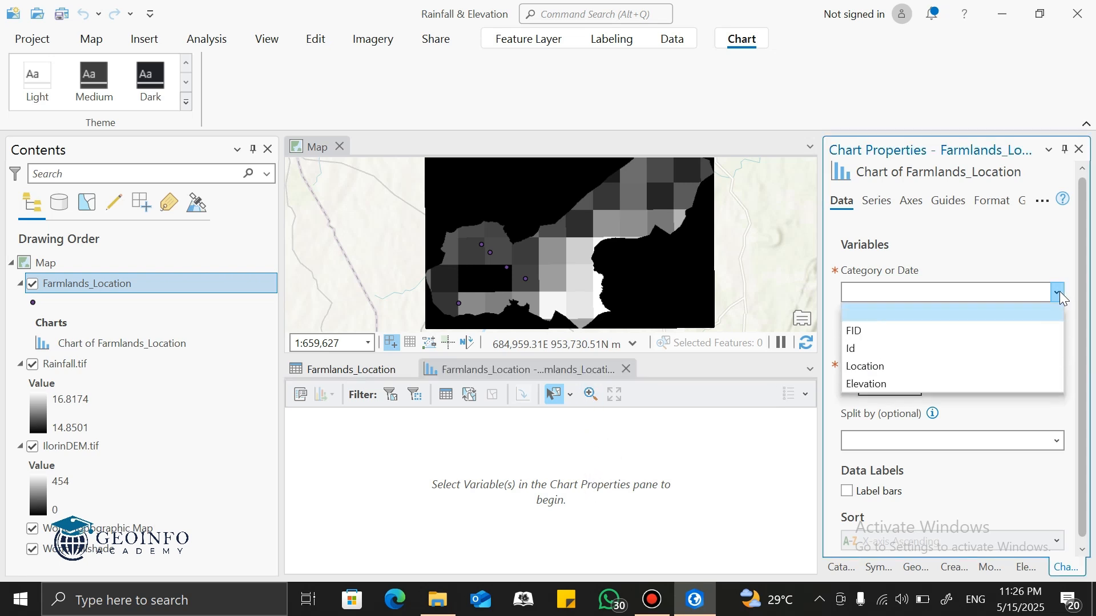
pyautogui.click(951, 366)
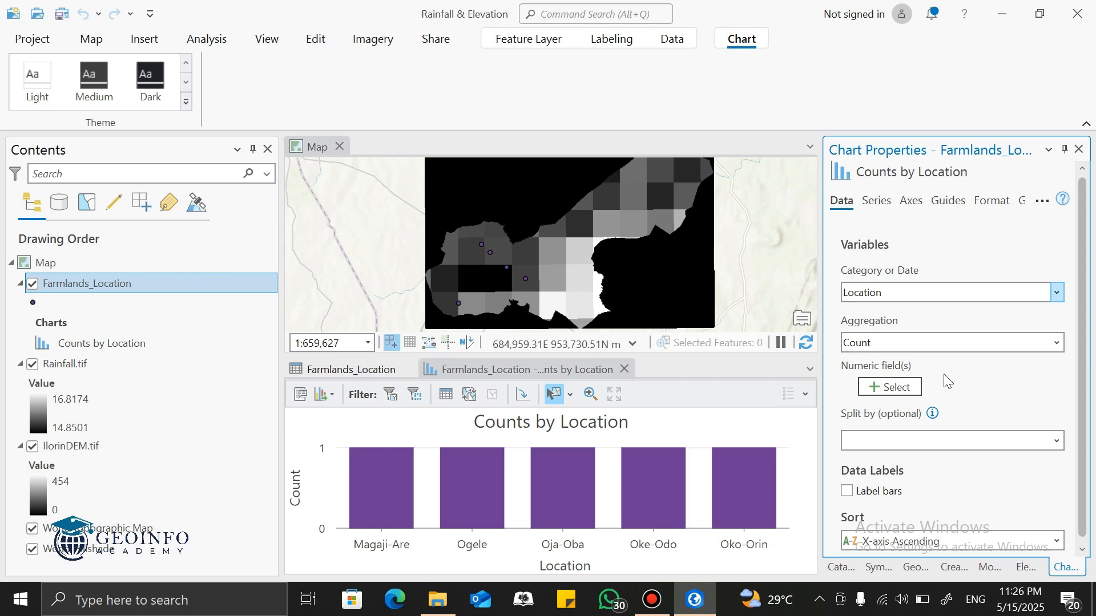
# Add Rainfall_m and Elevation as the numeric fields of the bar chart
pyautogui.click(906, 386)
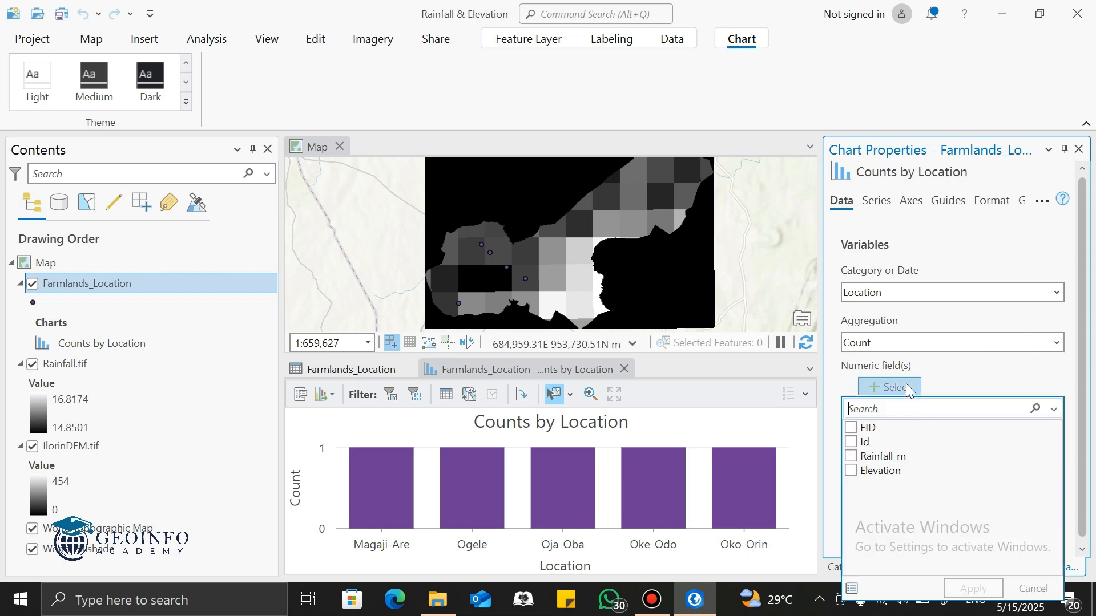
pyautogui.click(878, 458)
pyautogui.click(879, 471)
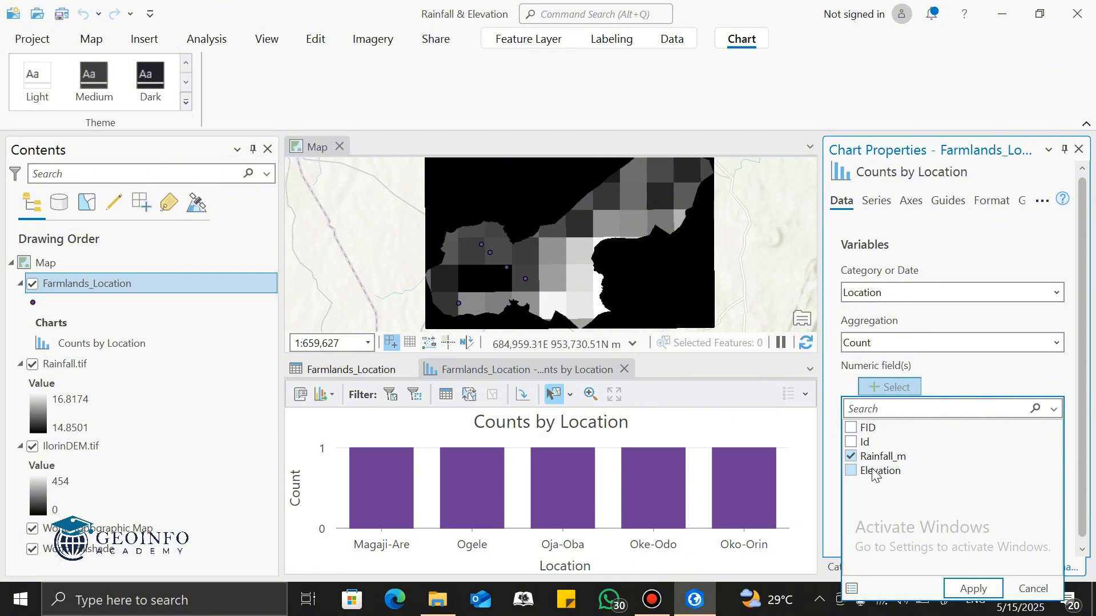
pyautogui.click(972, 590)
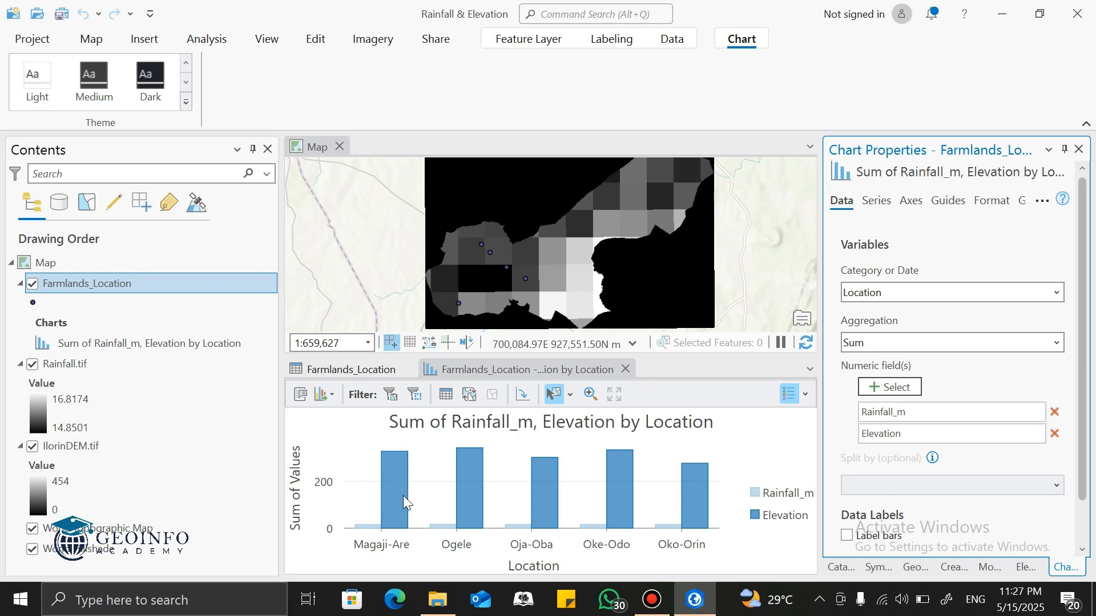
pyautogui.moveTo(391, 525)
# Review the series, axes, guides and format settings of the bar chart
pyautogui.click(879, 201)
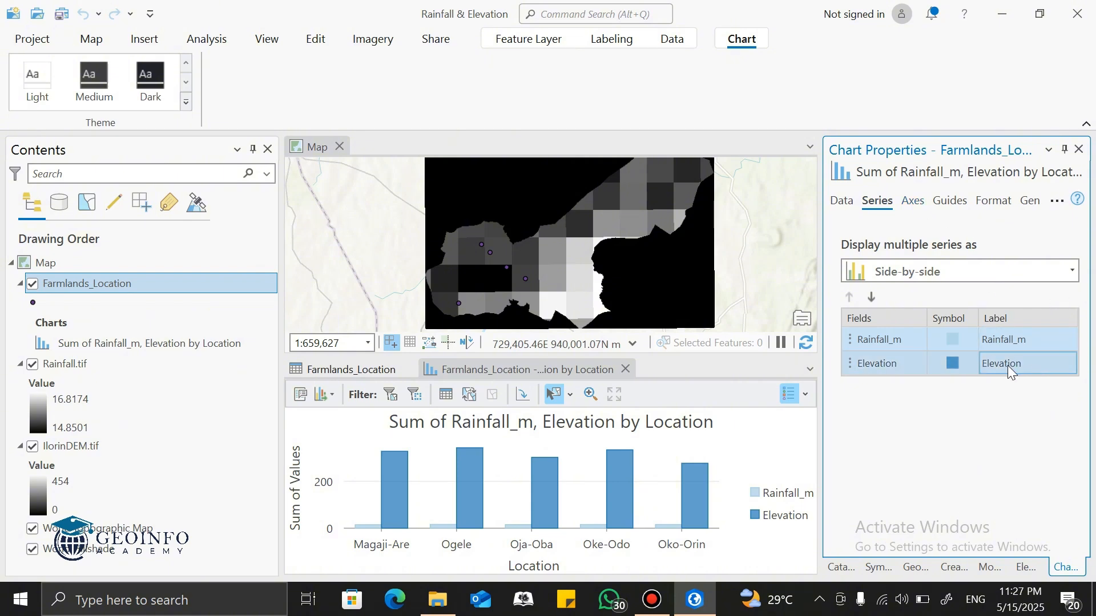
pyautogui.click(915, 201)
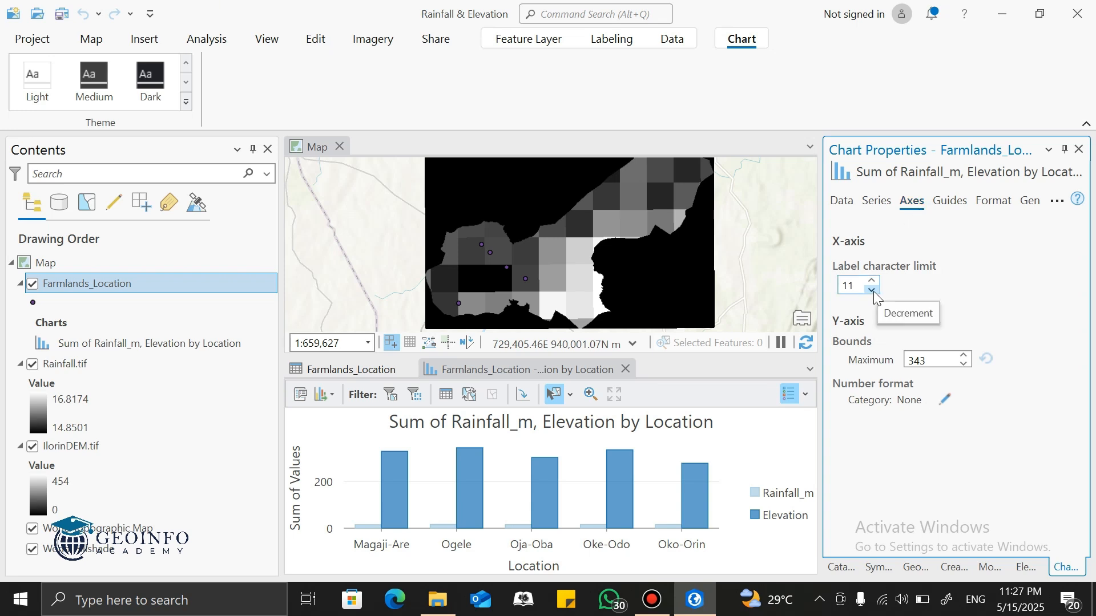
pyautogui.click(951, 201)
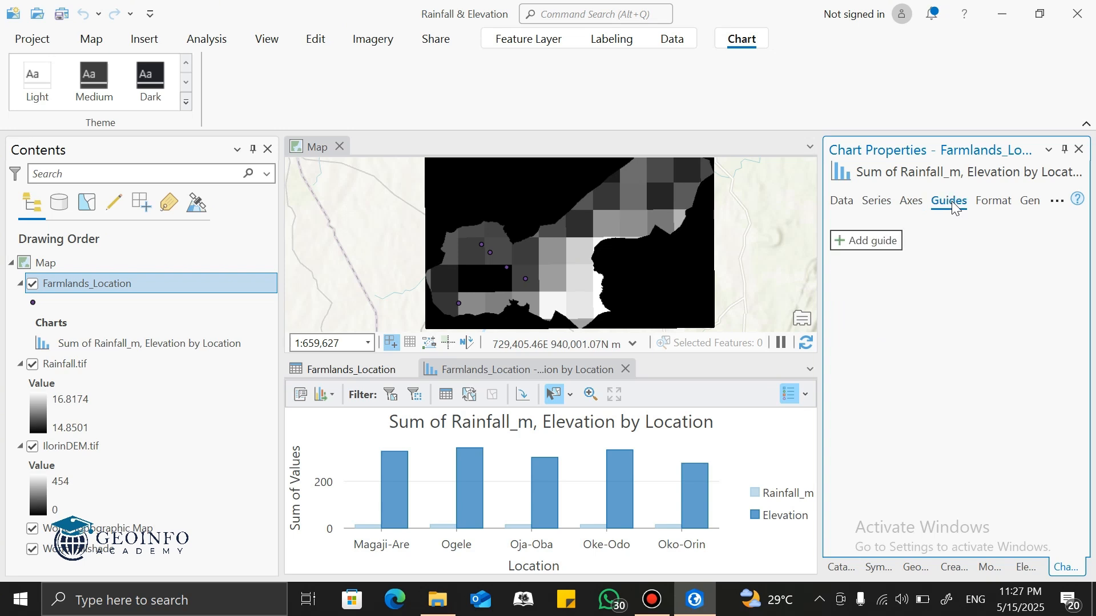
pyautogui.click(977, 201)
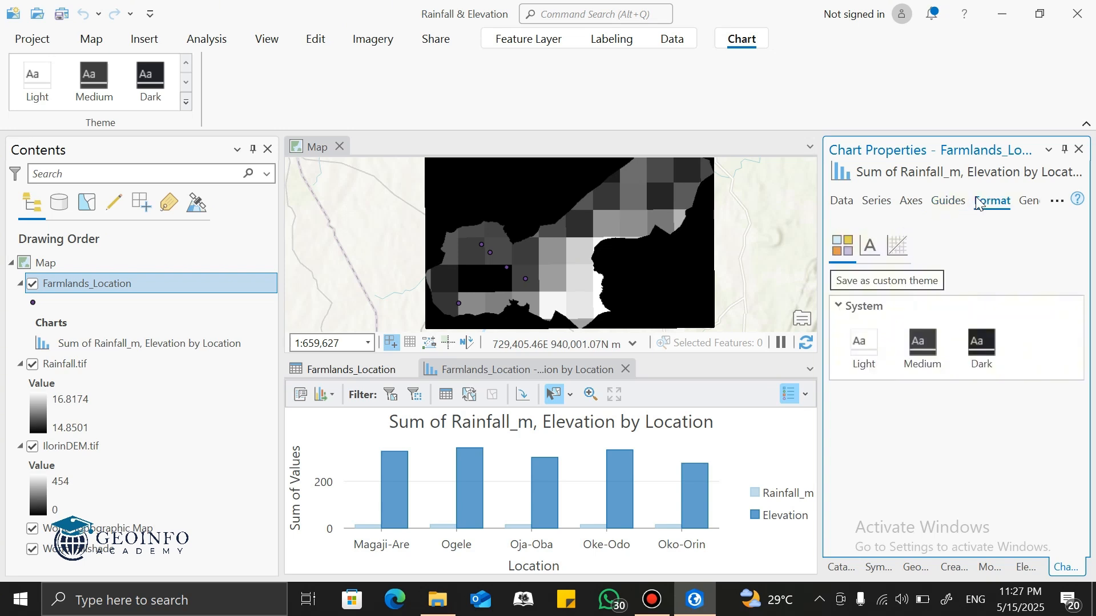
# Apply the Dark system theme to the bar chart and review its general, format and guide settings
pyautogui.click(967, 345)
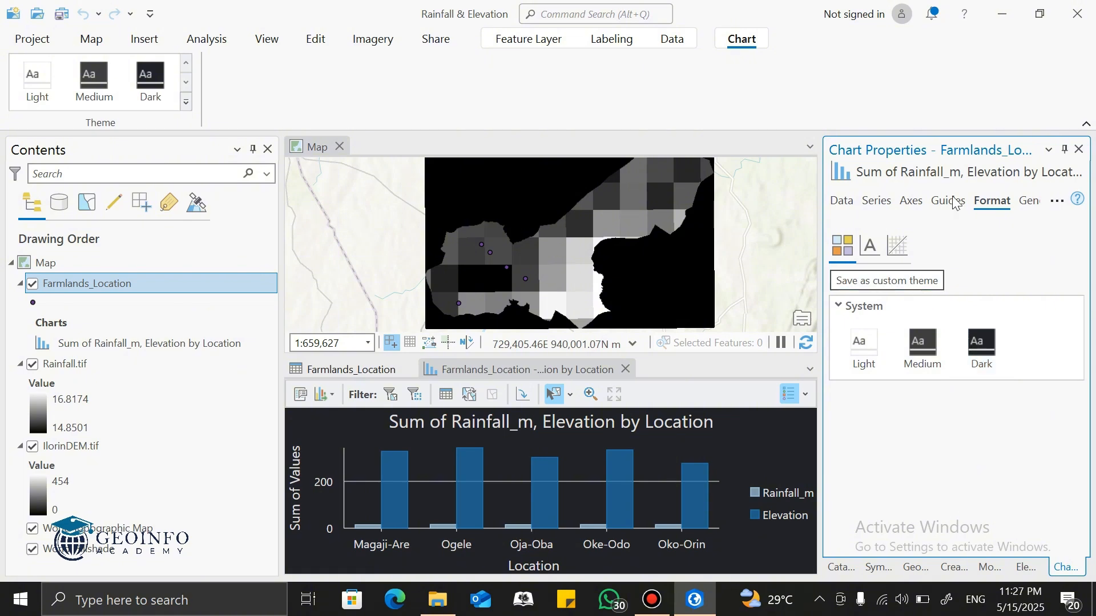
pyautogui.click(1036, 204)
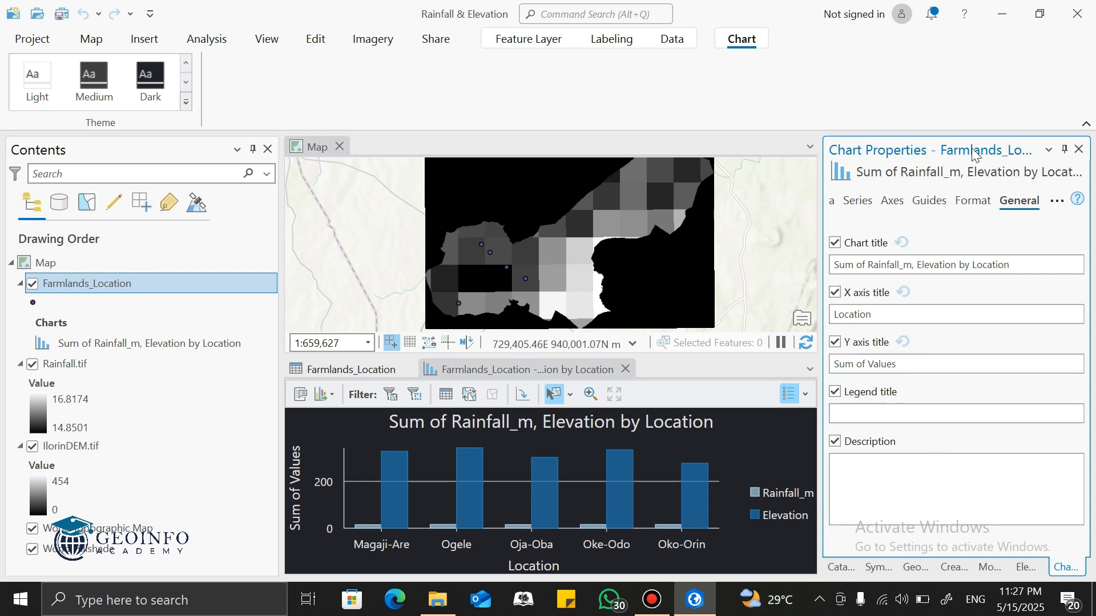
pyautogui.click(973, 204)
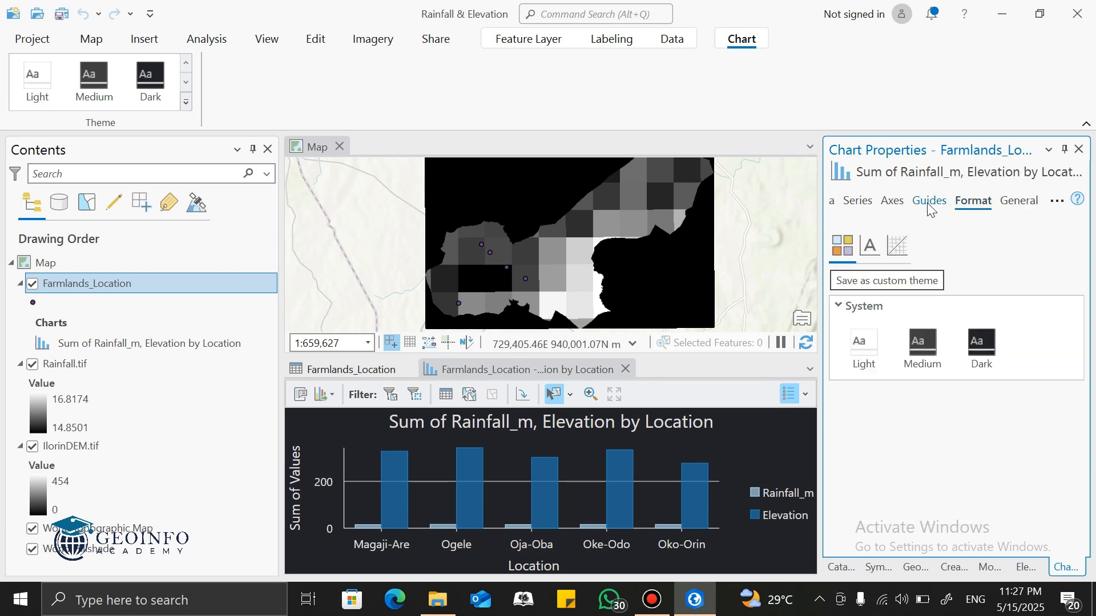
pyautogui.click(930, 207)
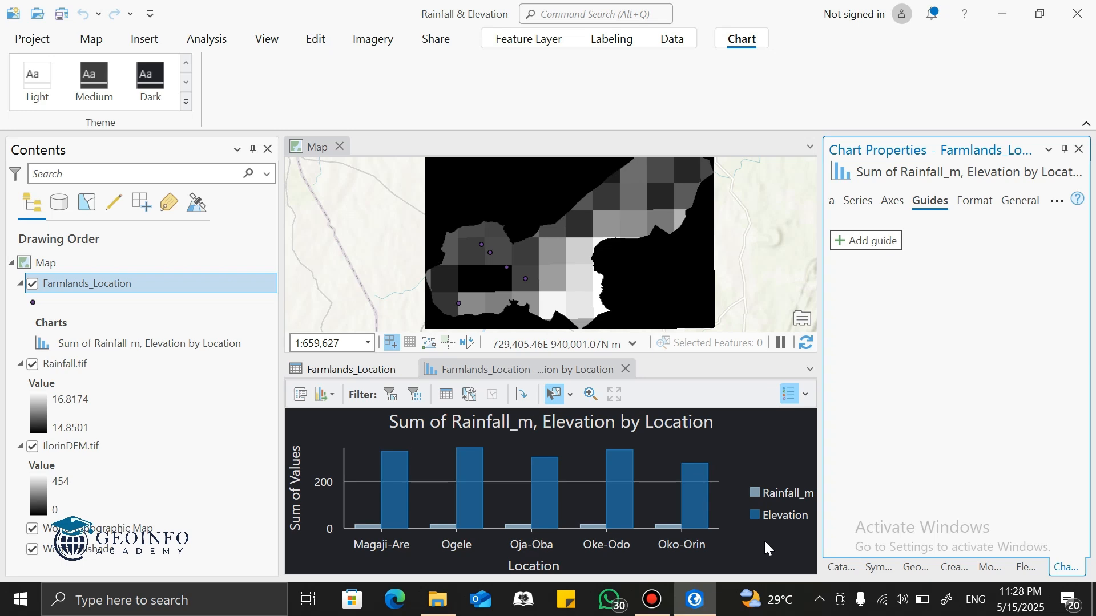
pyautogui.moveTo(693, 612)
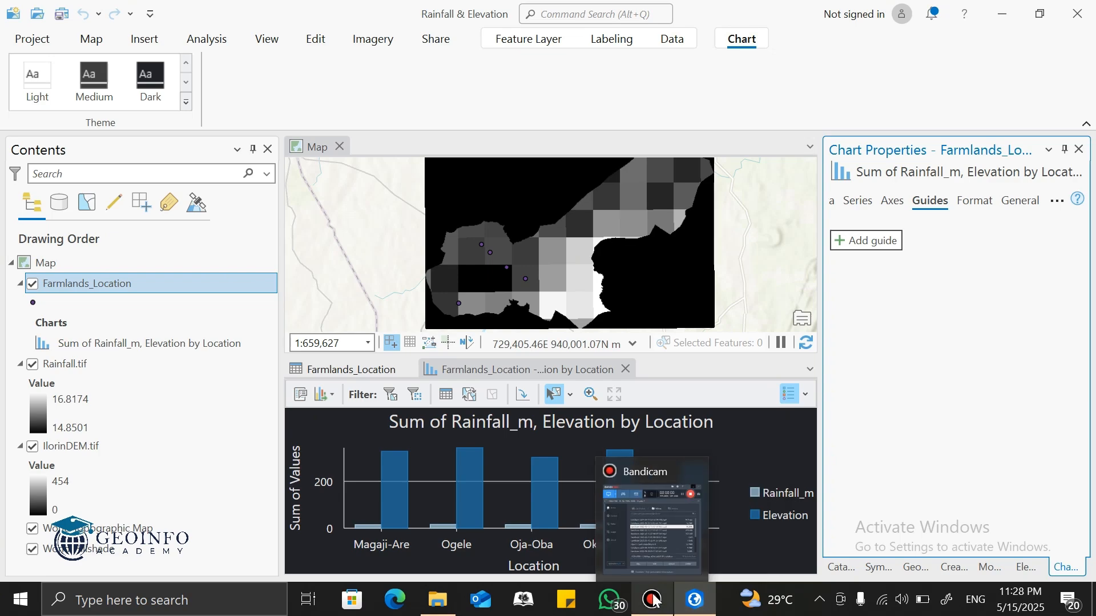
pyautogui.click(656, 545)
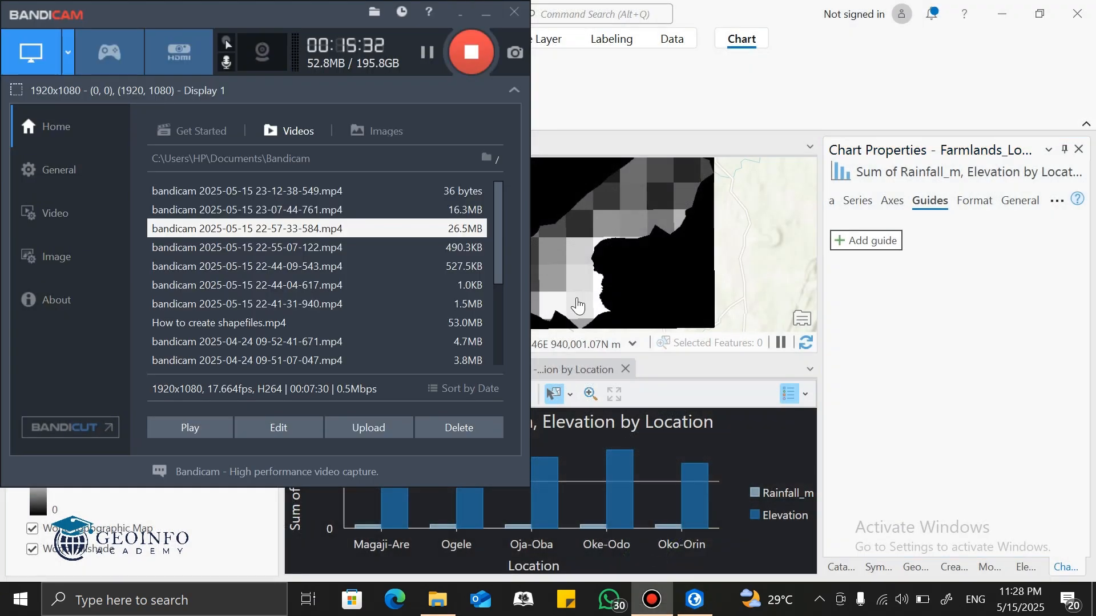
pyautogui.click(472, 53)
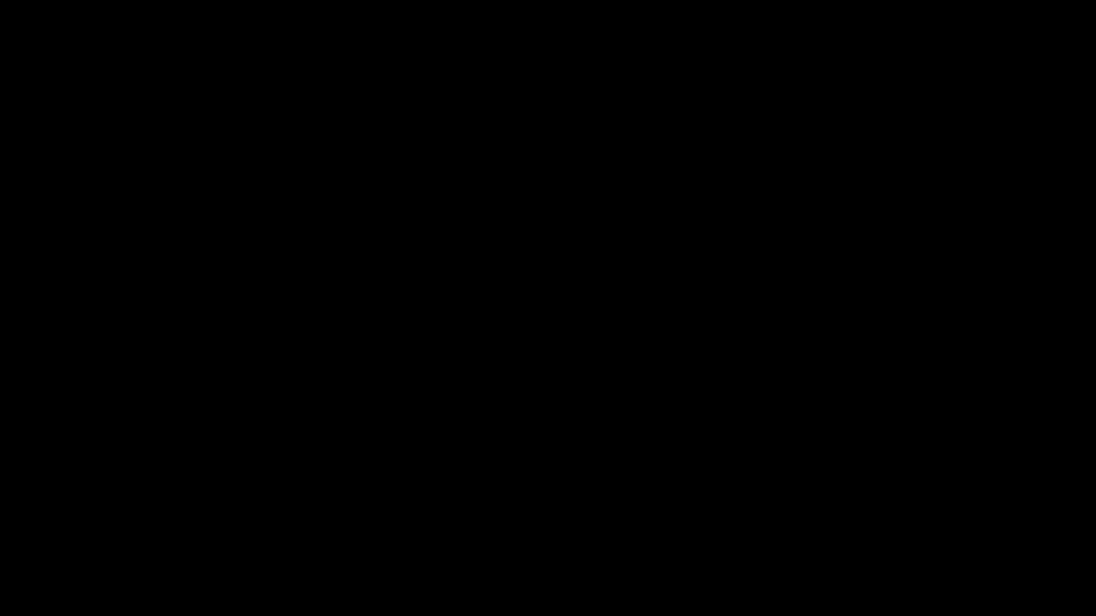